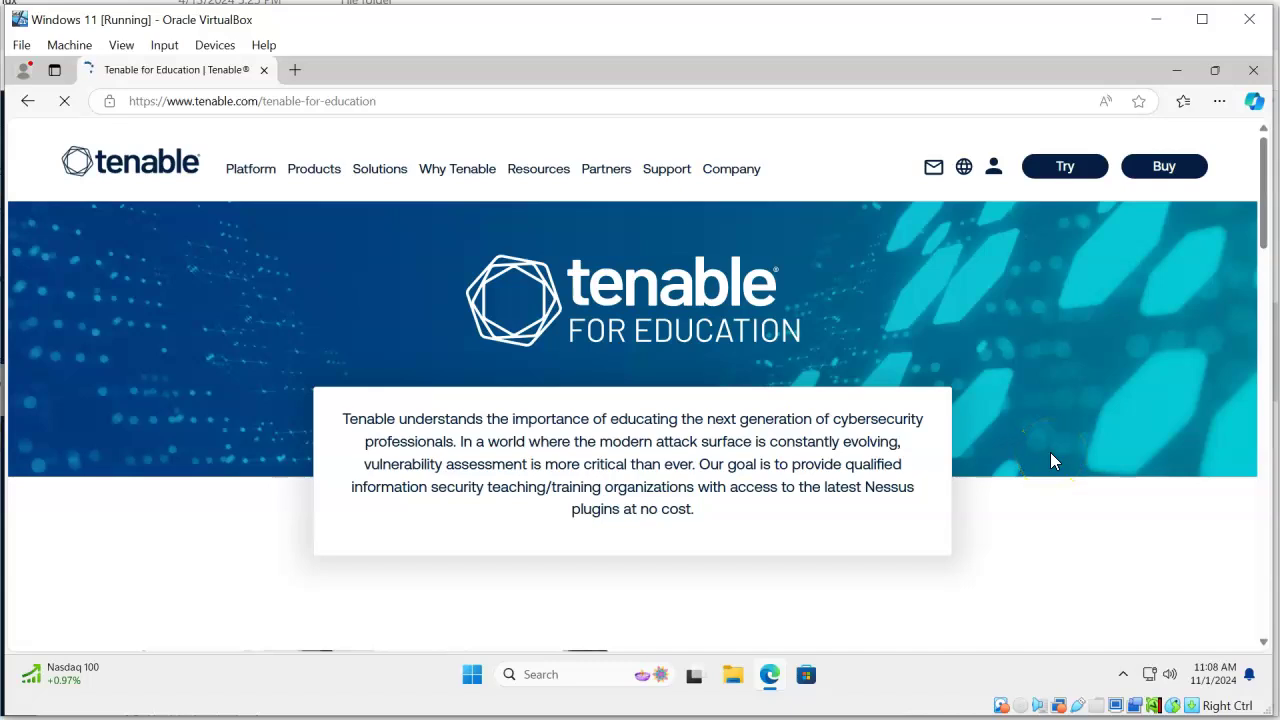
Scroll the Tenable for Education page down to the 'Join the Tenable for Education program' section
scroll(1050, 452, "down", 3)
scroll(1052, 455, "down", 3)
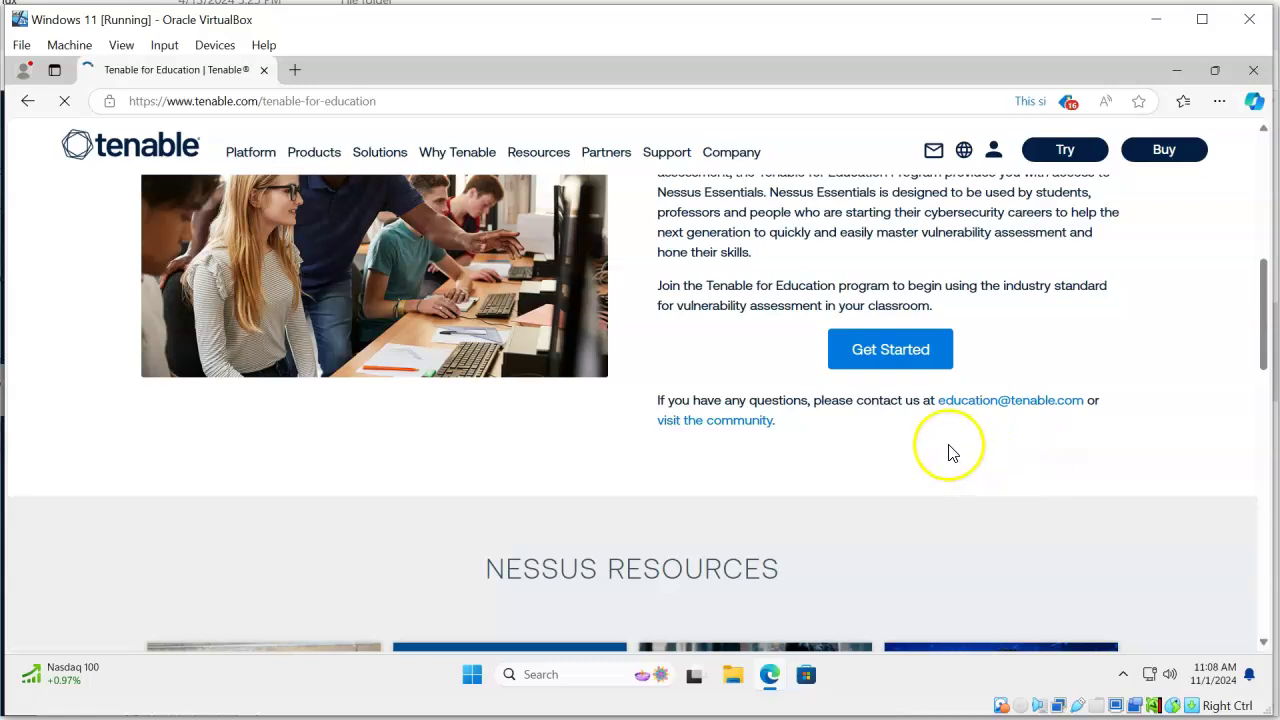
Open the Nessus for Education registration form and fill in the registrant's first name, last name and e-mail
left_click(871, 347)
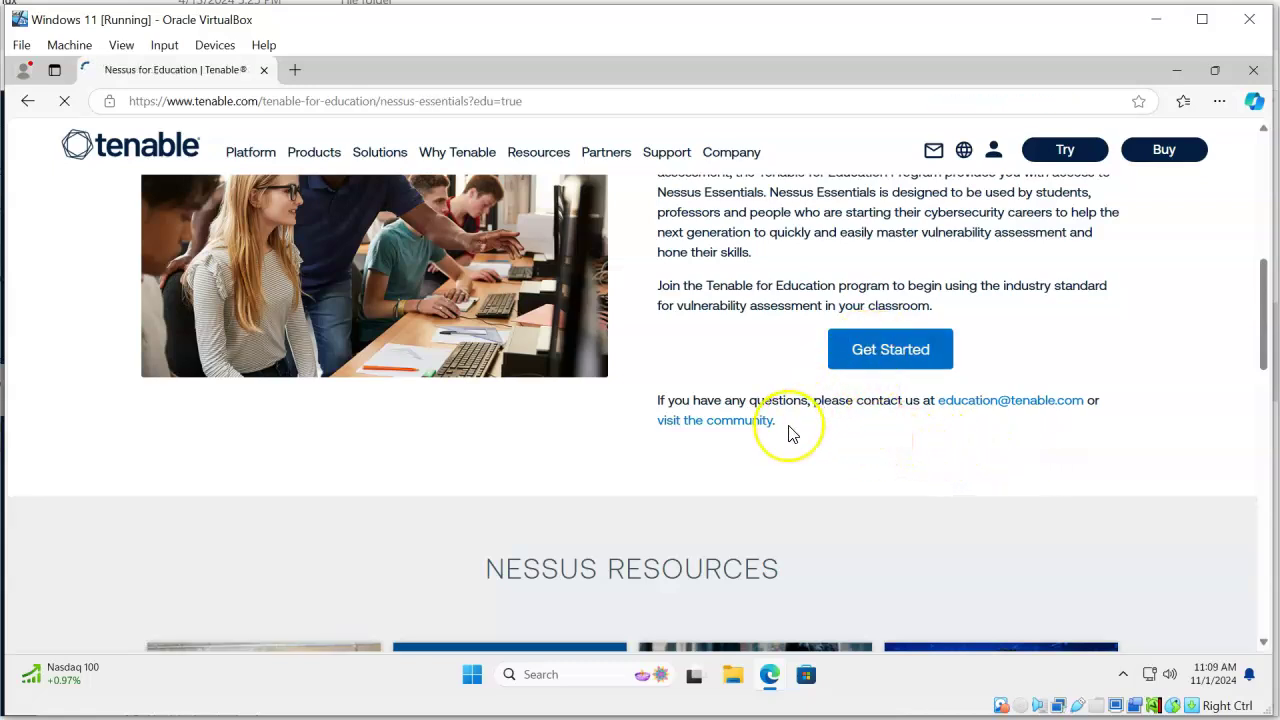
scroll(900, 492, "down", 3)
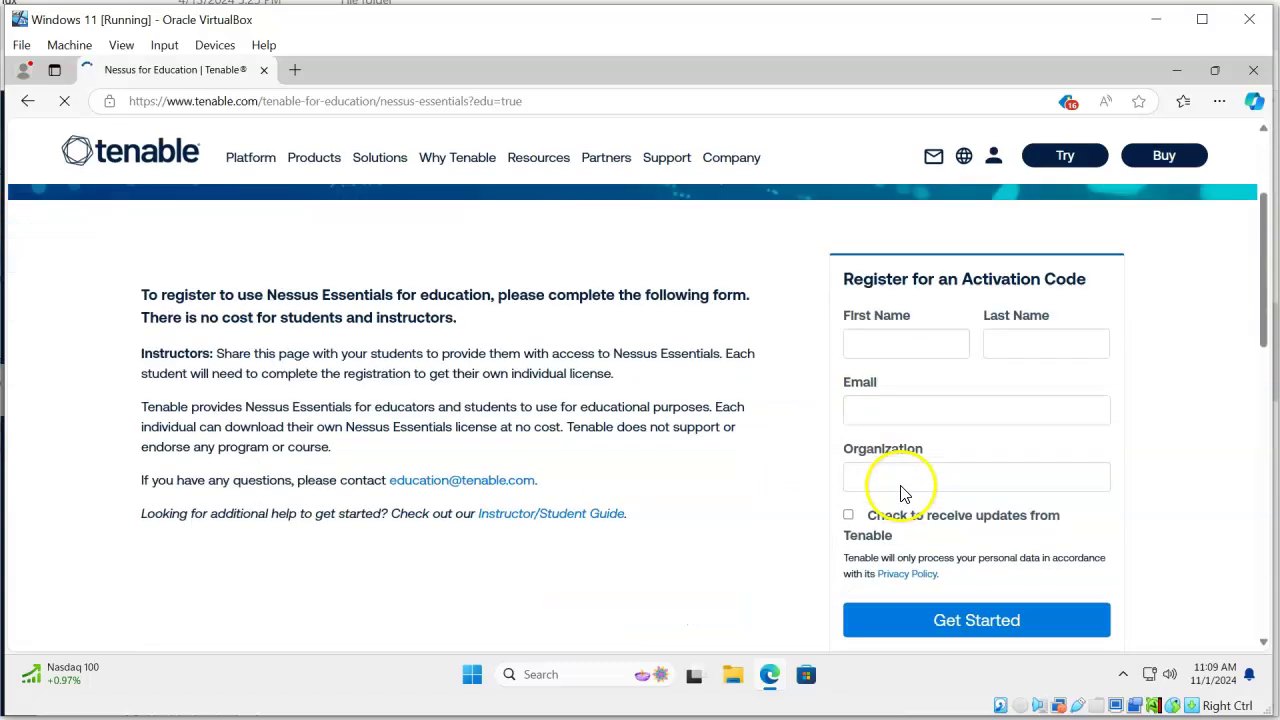
scroll(903, 491, "up", 1)
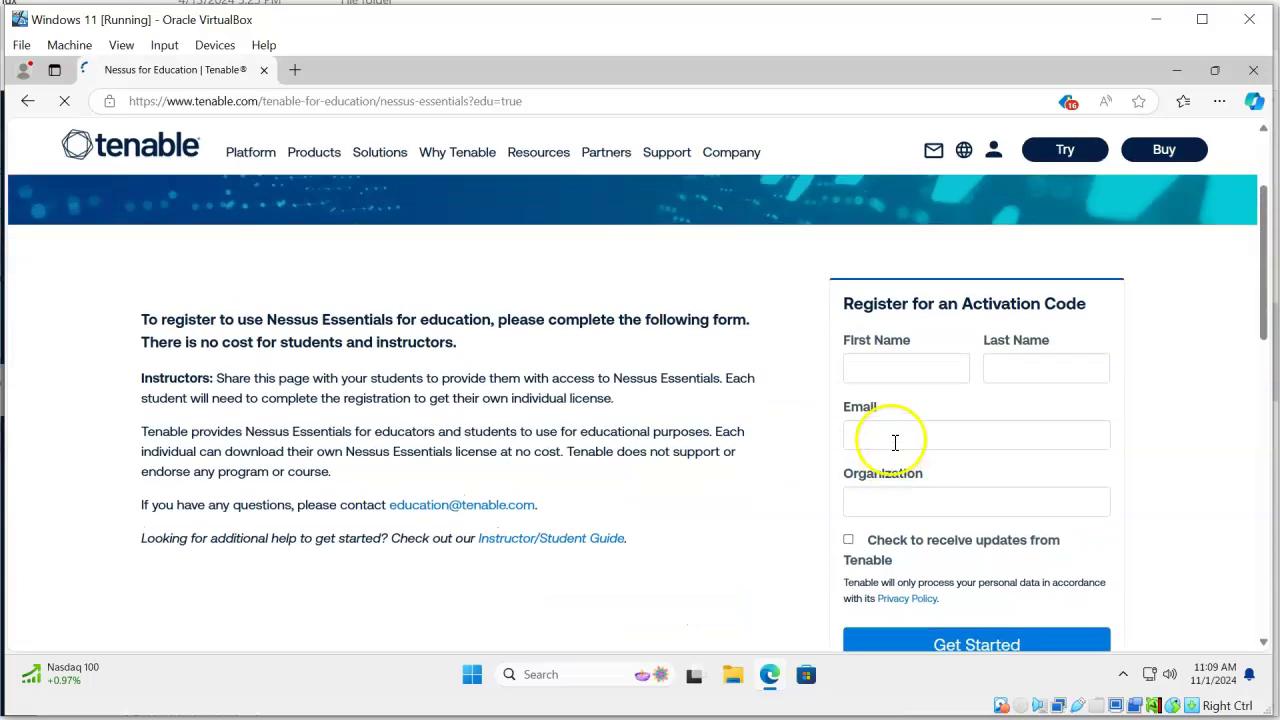
left_click(885, 370)
key("Tab")
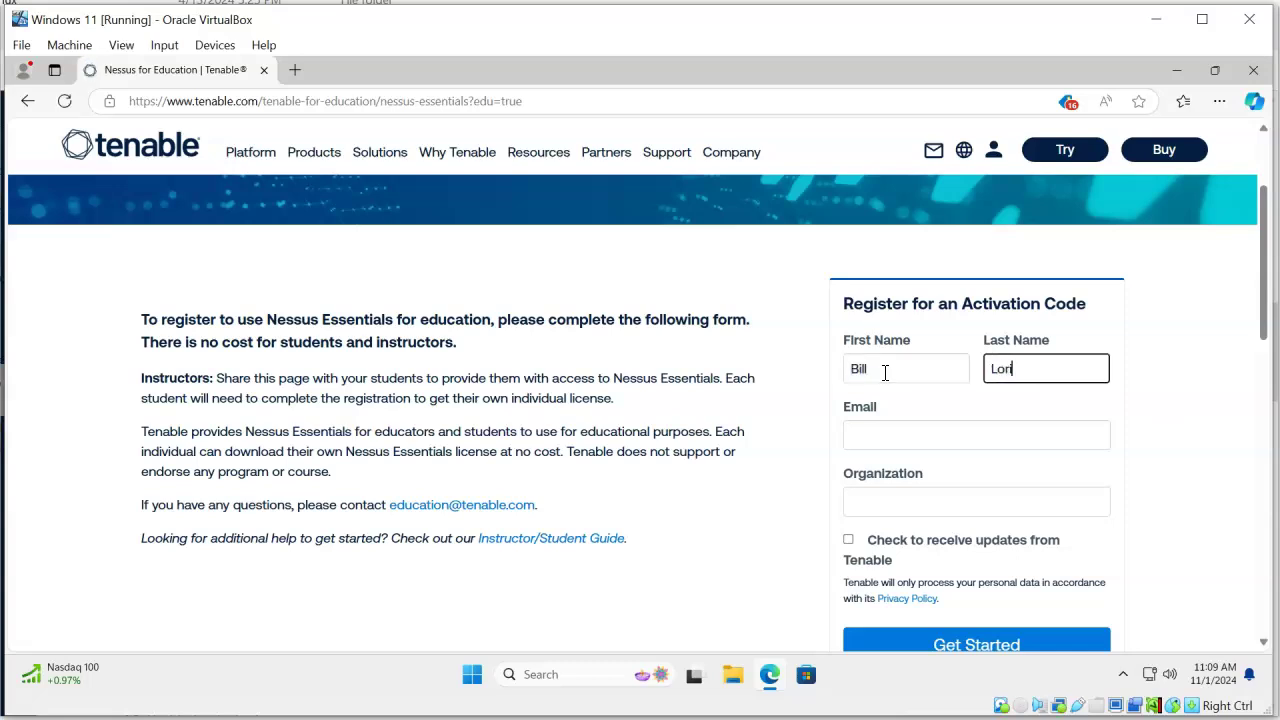
key("Tab")
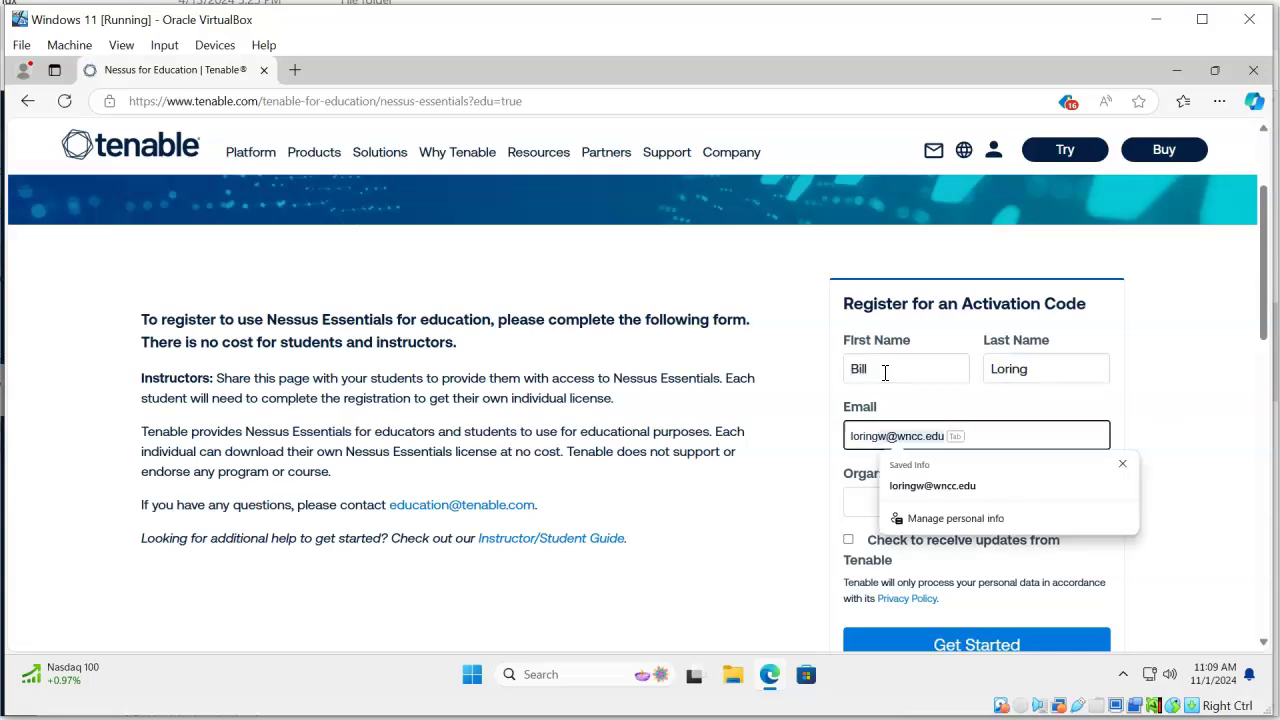
key("Tab")
key("Tab")
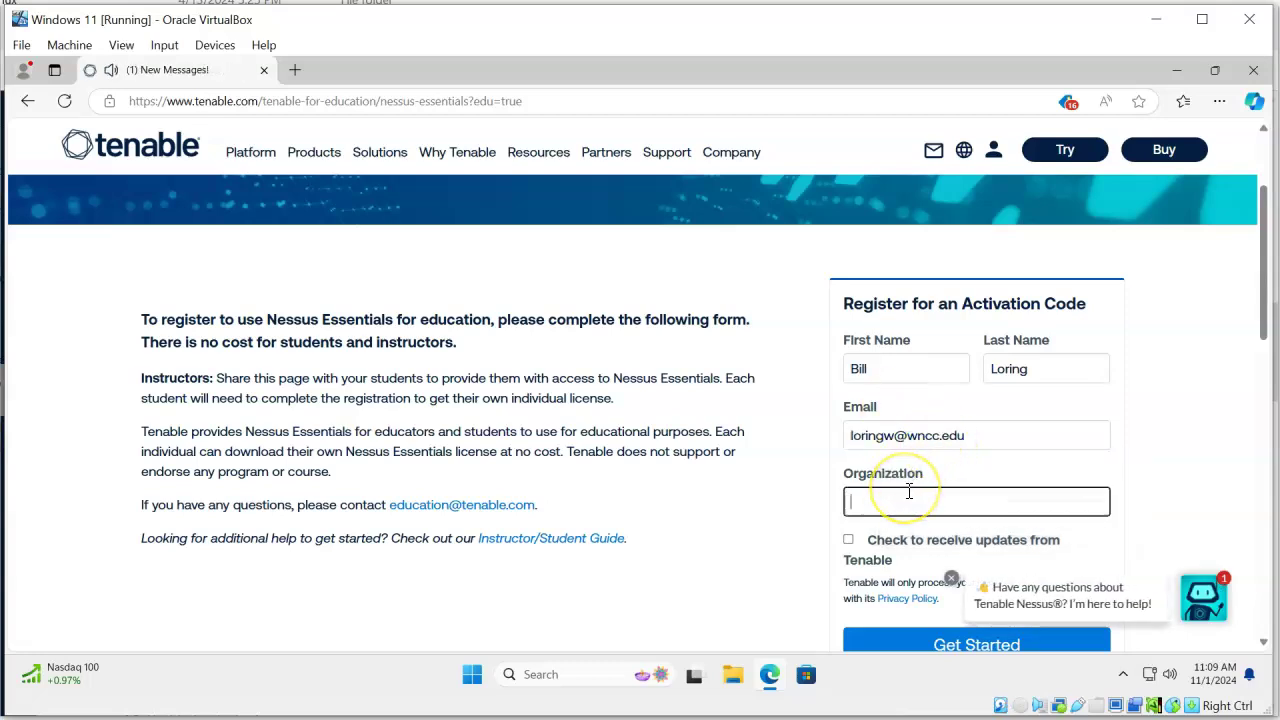
Enter 'Western Nebraska Community College' as the organization and submit the registration
type("Western N")
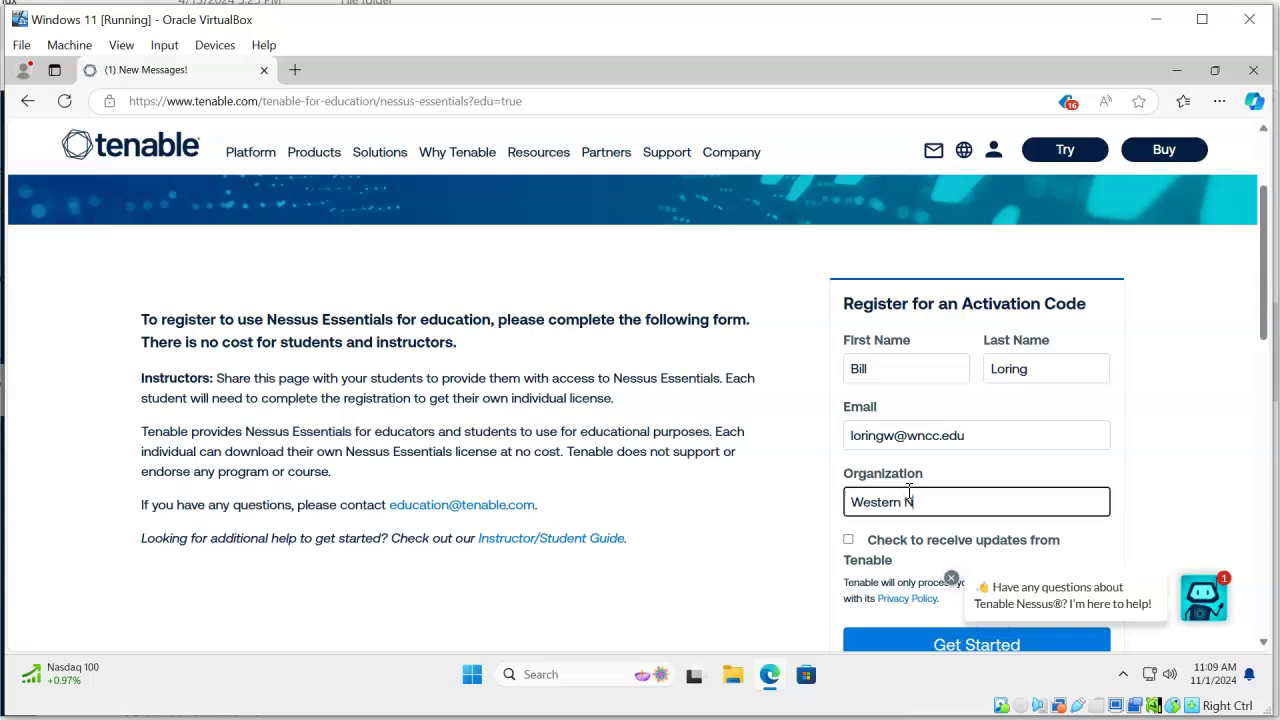
type("ebraska Comm")
type("in")
key("BackSpace")
key("BackSpace")
key("BackSpace")
key("BackSpace")
type("unity College")
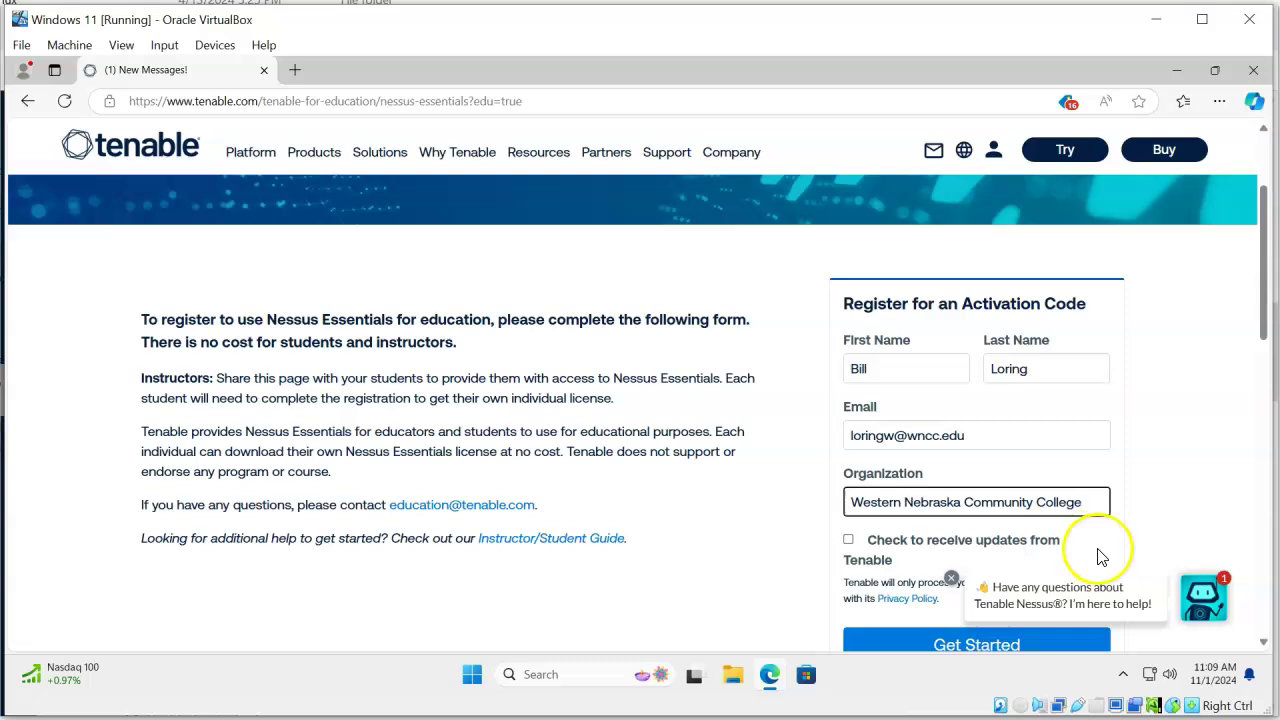
scroll(1120, 560, "down", 1)
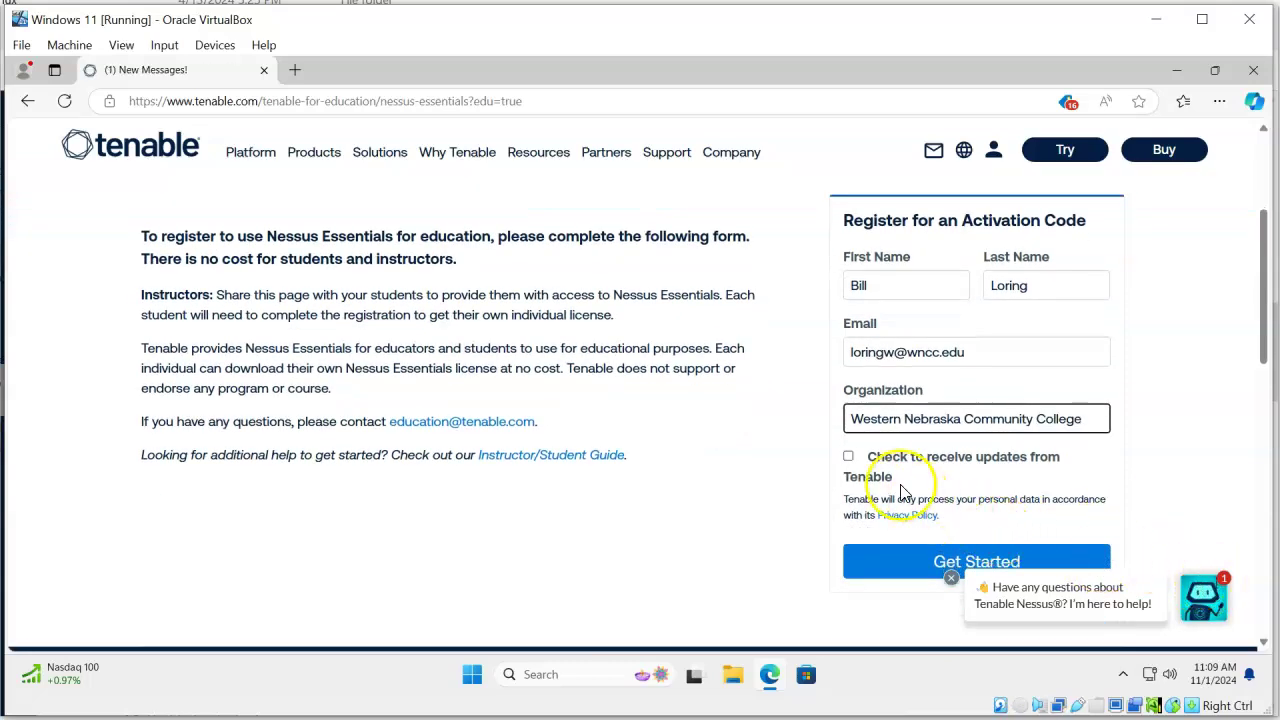
scroll(925, 485, "down", 1)
left_click(966, 482)
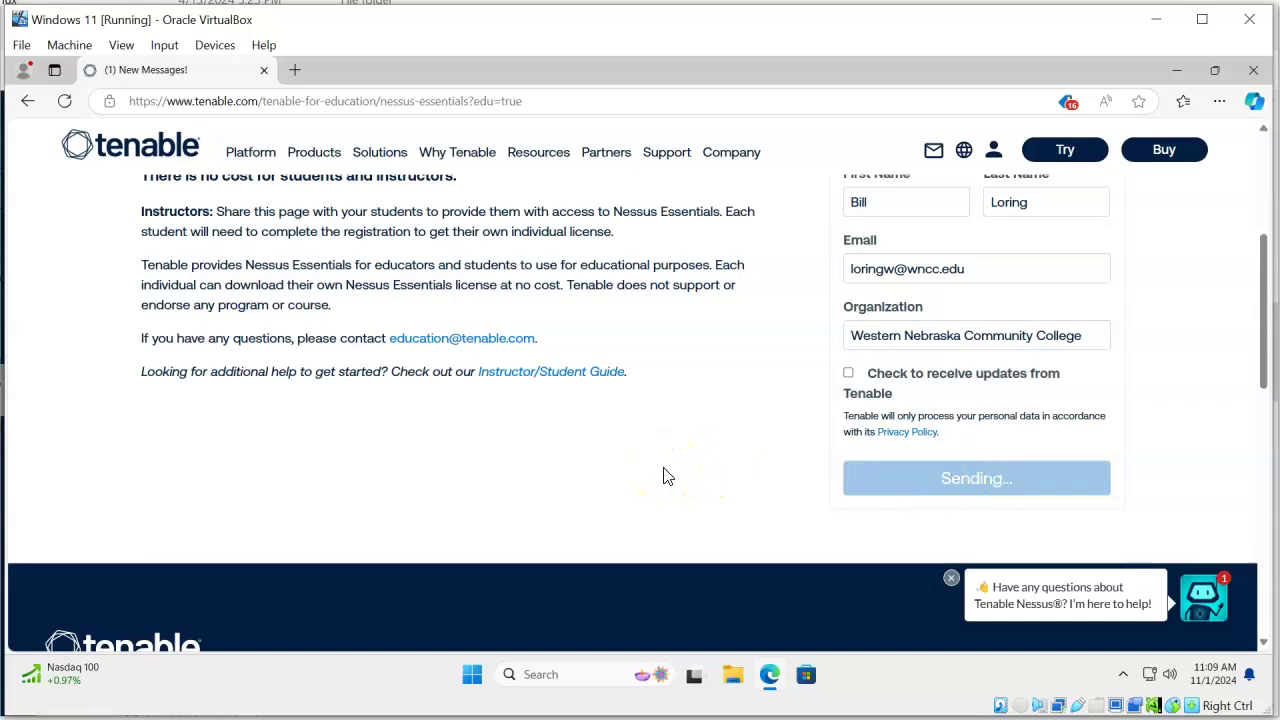
Go from the thank-you page to the Tenable Nessus downloads, showing version 10.8.3 for Windows x86_64
left_click(594, 456)
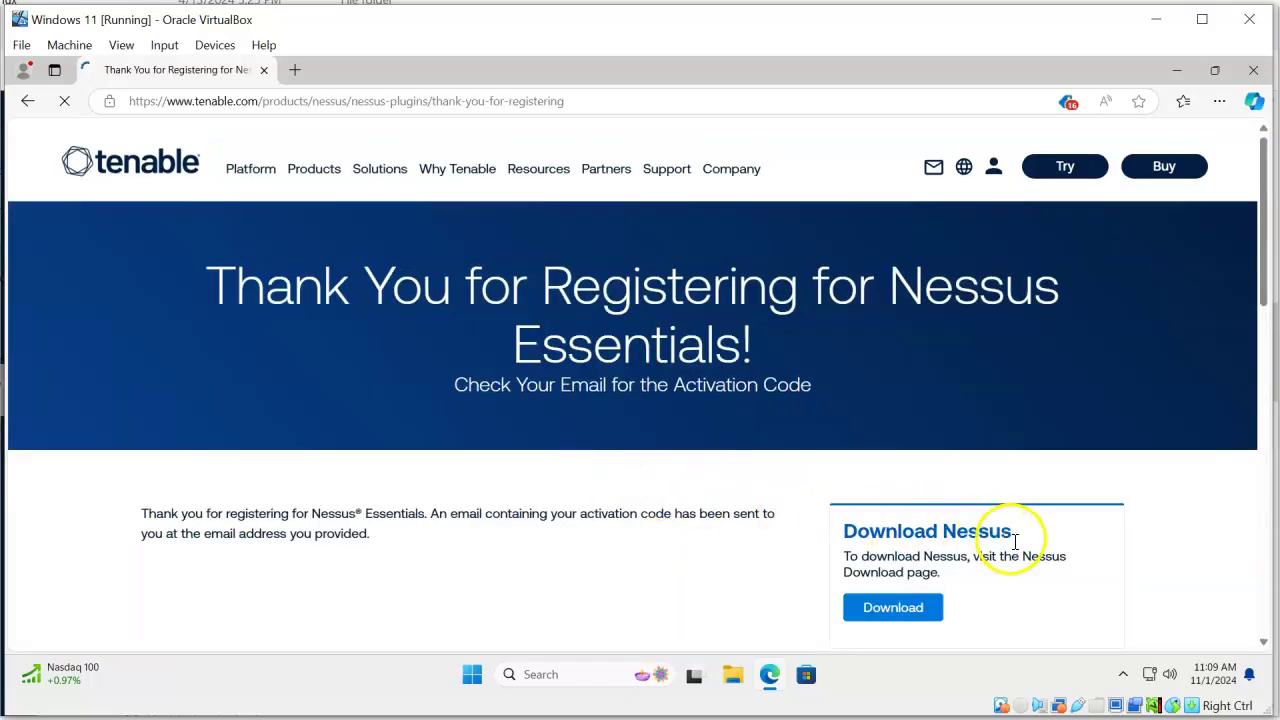
scroll(1012, 545, "down", 1)
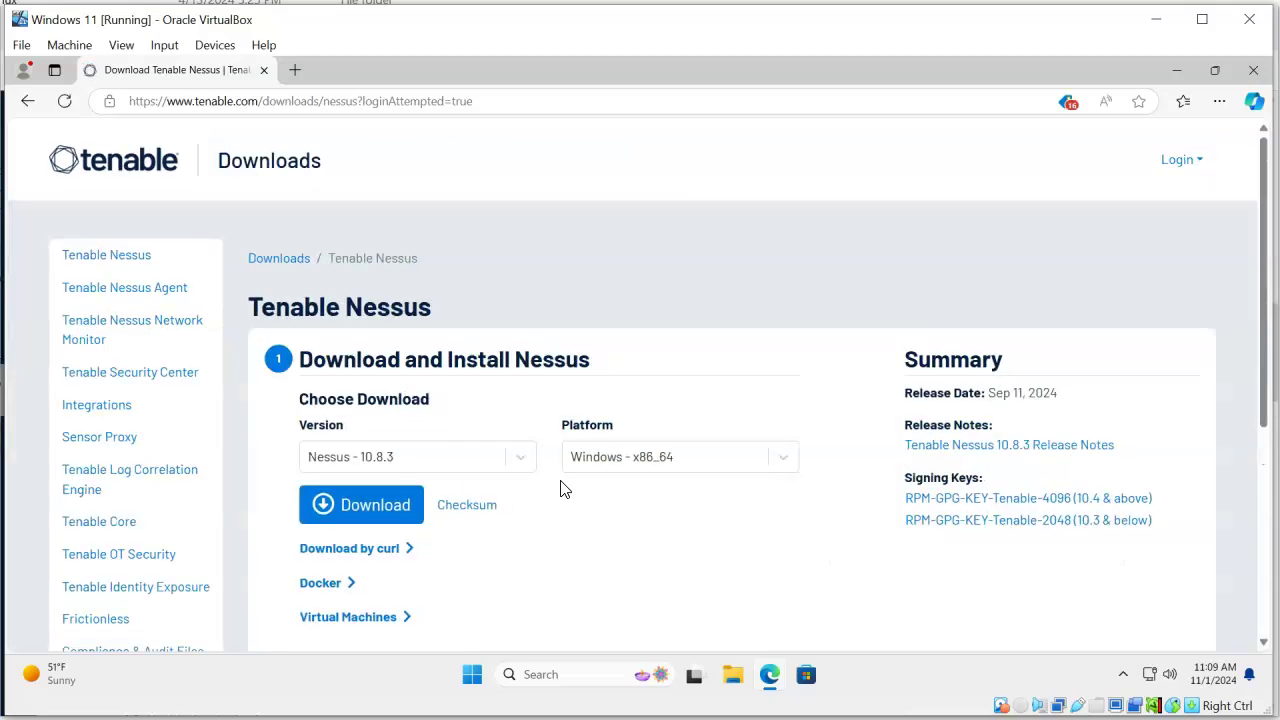
left_click(561, 495)
Download Nessus-10.8.3-x64.msi after agreeing to the licence, run it, and close Edge
left_click(373, 506)
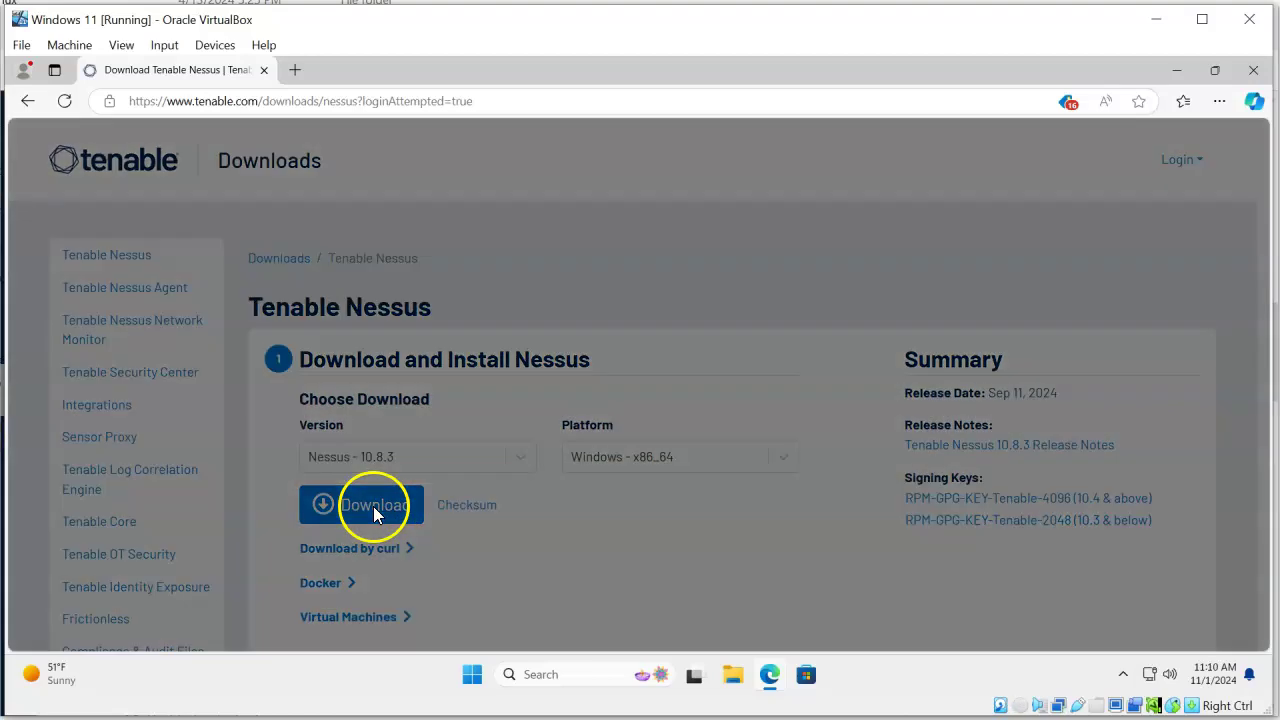
left_click(848, 590)
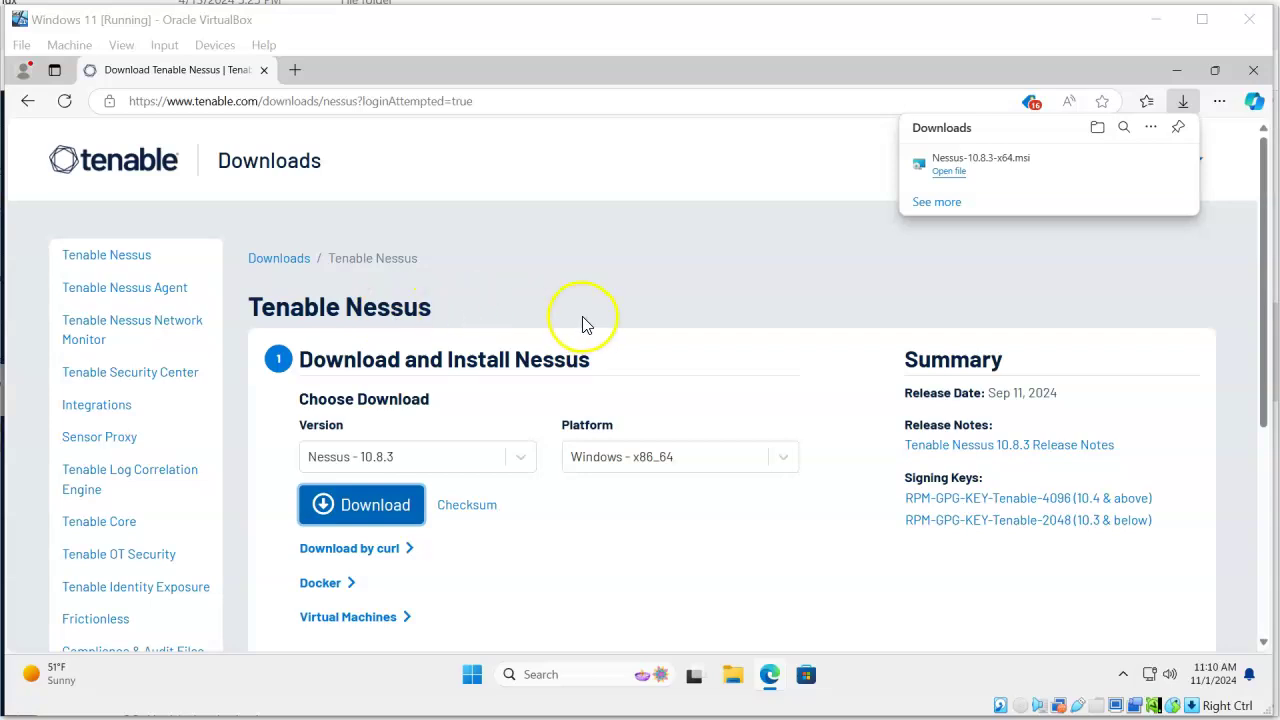
left_click(950, 172)
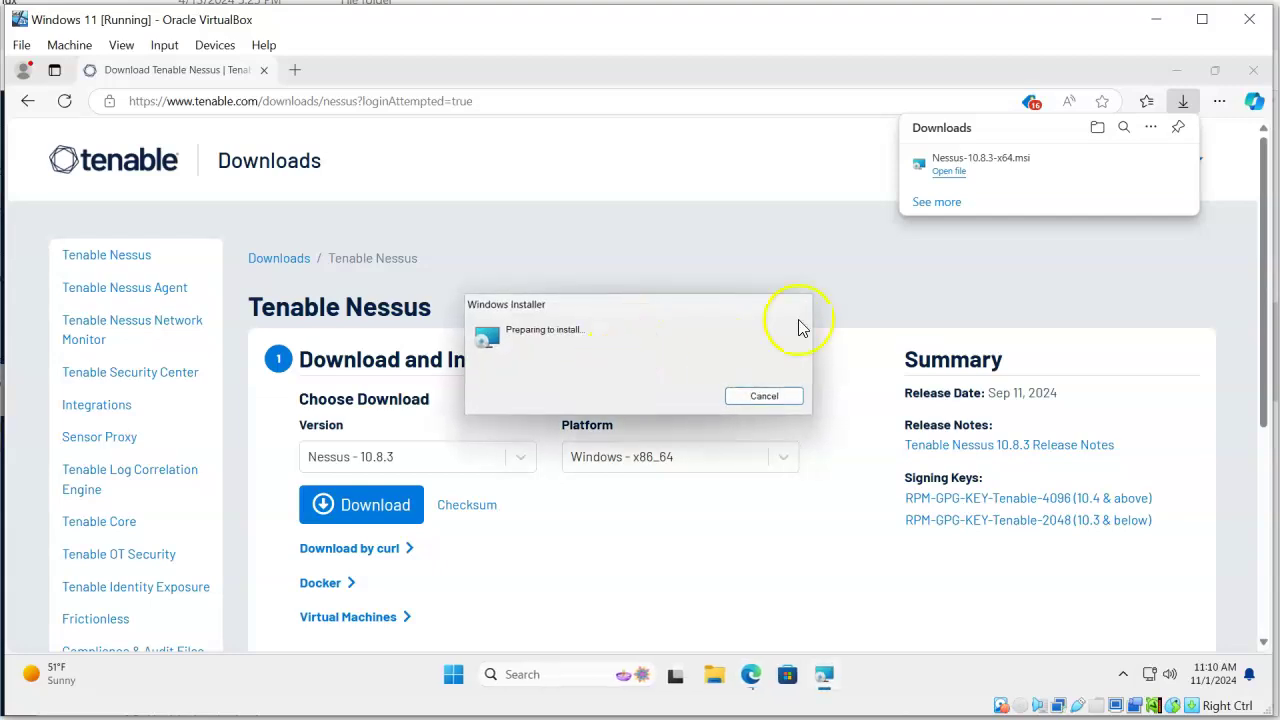
left_click(1256, 70)
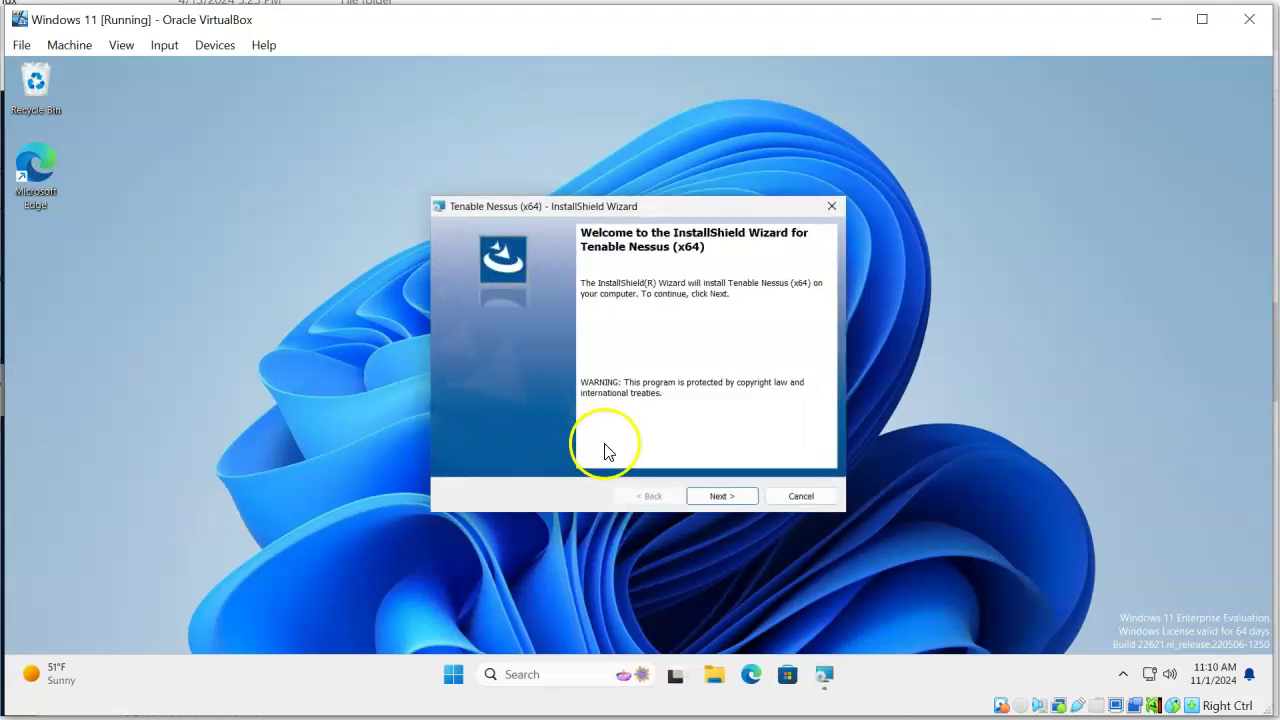
Accept the licence and install Nessus into the default C:\Program Files\Tenable\Nessus\ folder, approving UAC
left_click(722, 500)
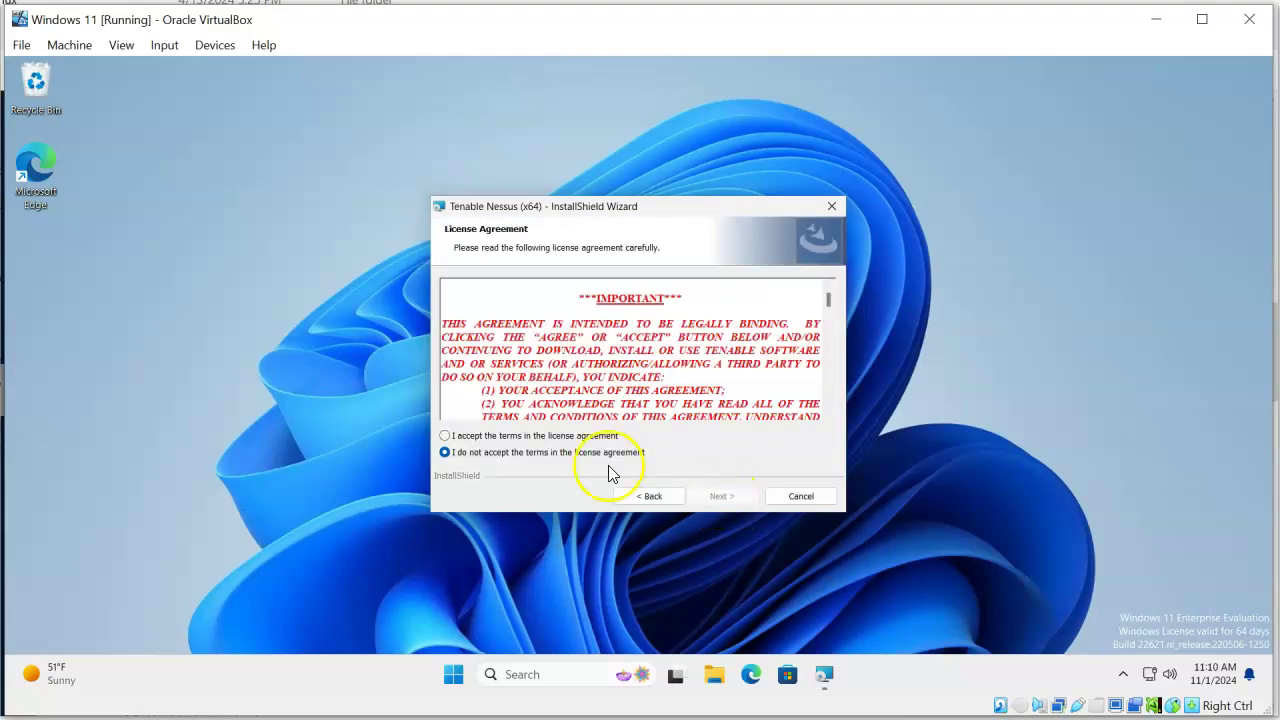
left_click(533, 437)
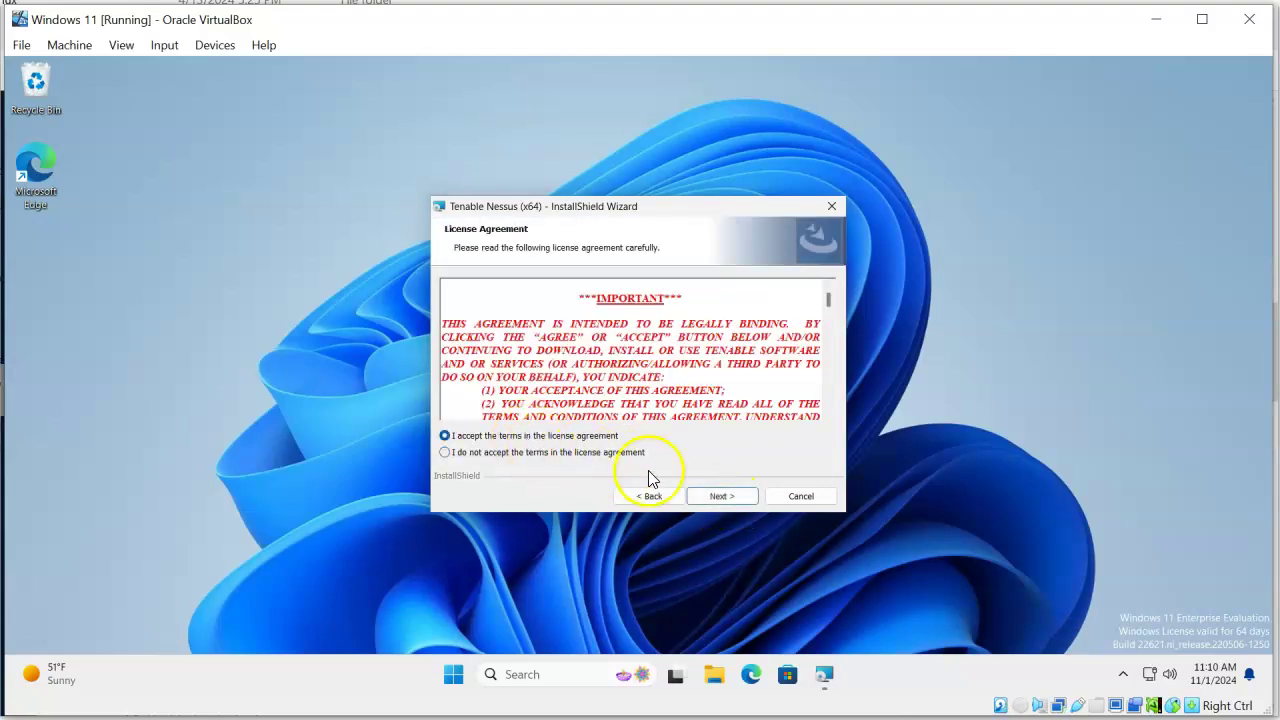
left_click(723, 496)
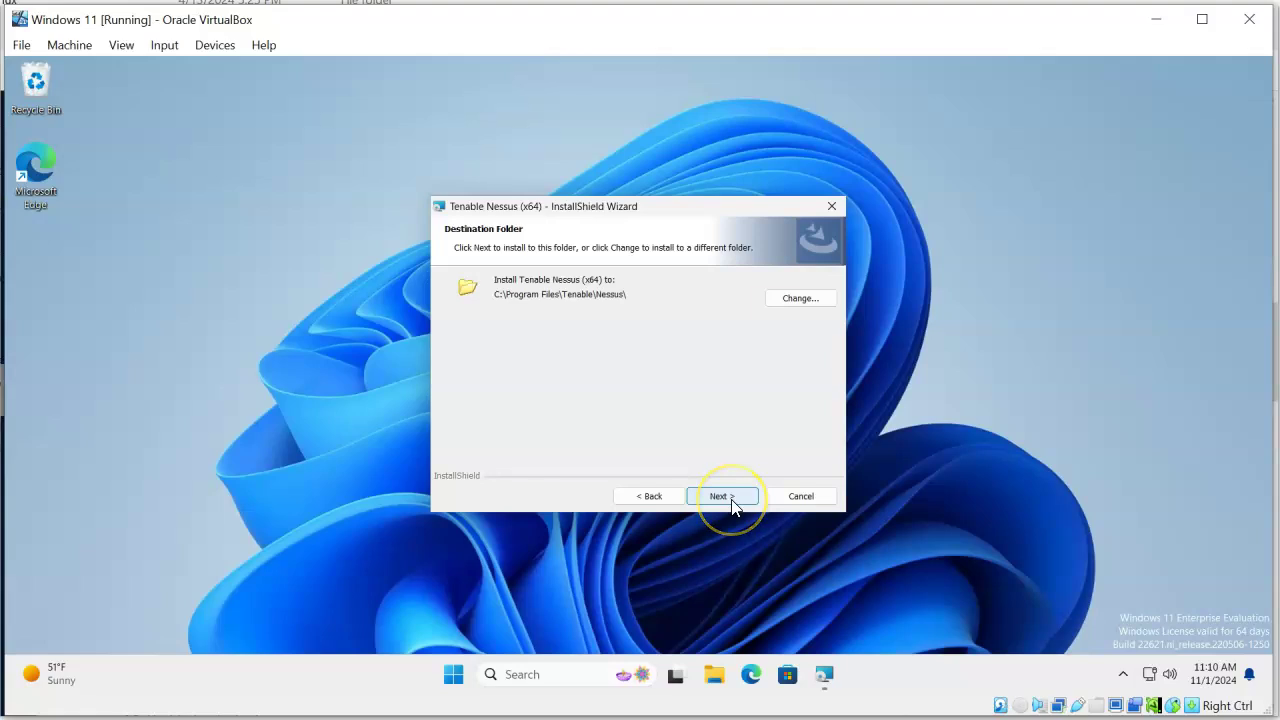
left_click(732, 503)
left_click(730, 499)
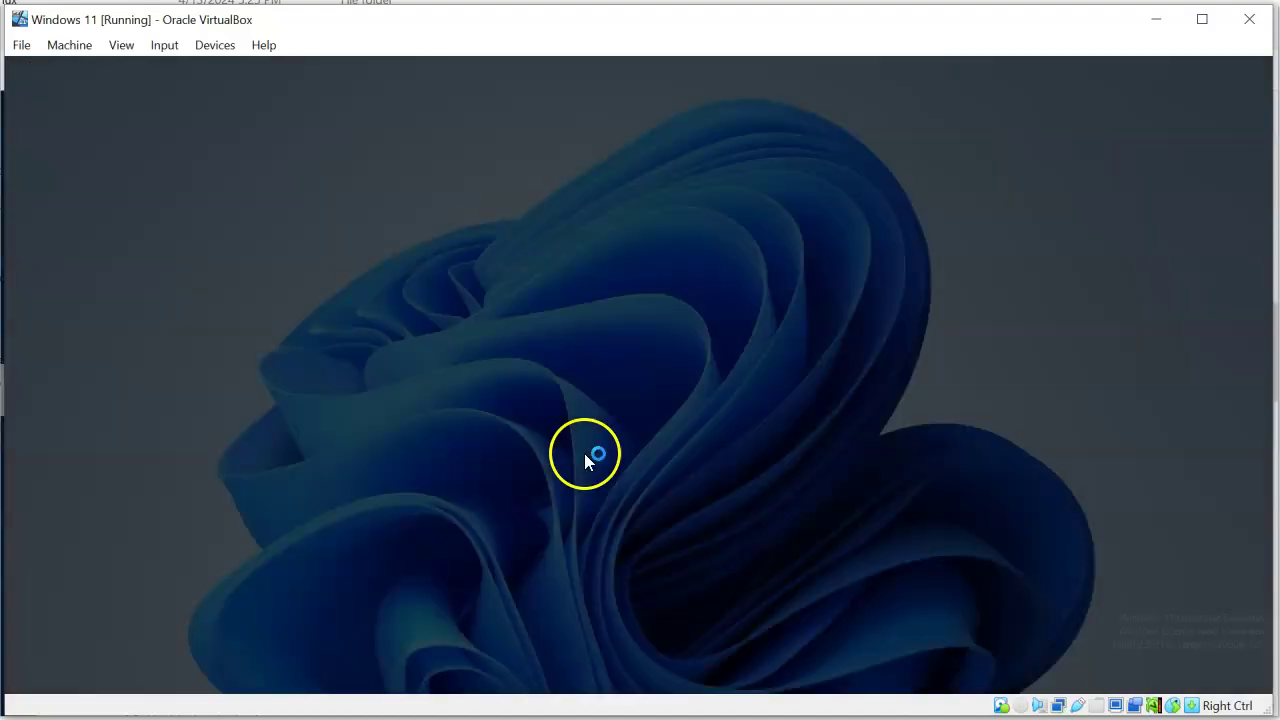
left_click(573, 510)
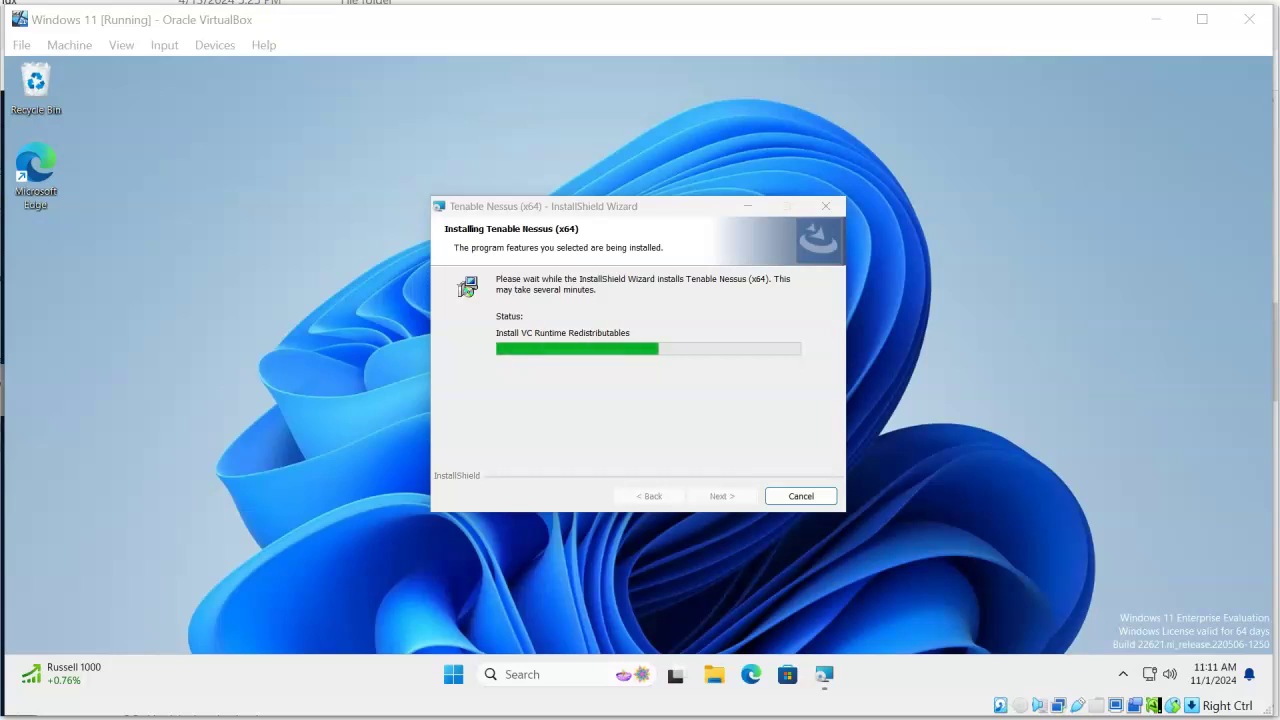
Connect via SSL and bypass the certificate warning to load the Nessus setup page on localhost:8834
left_click(615, 422)
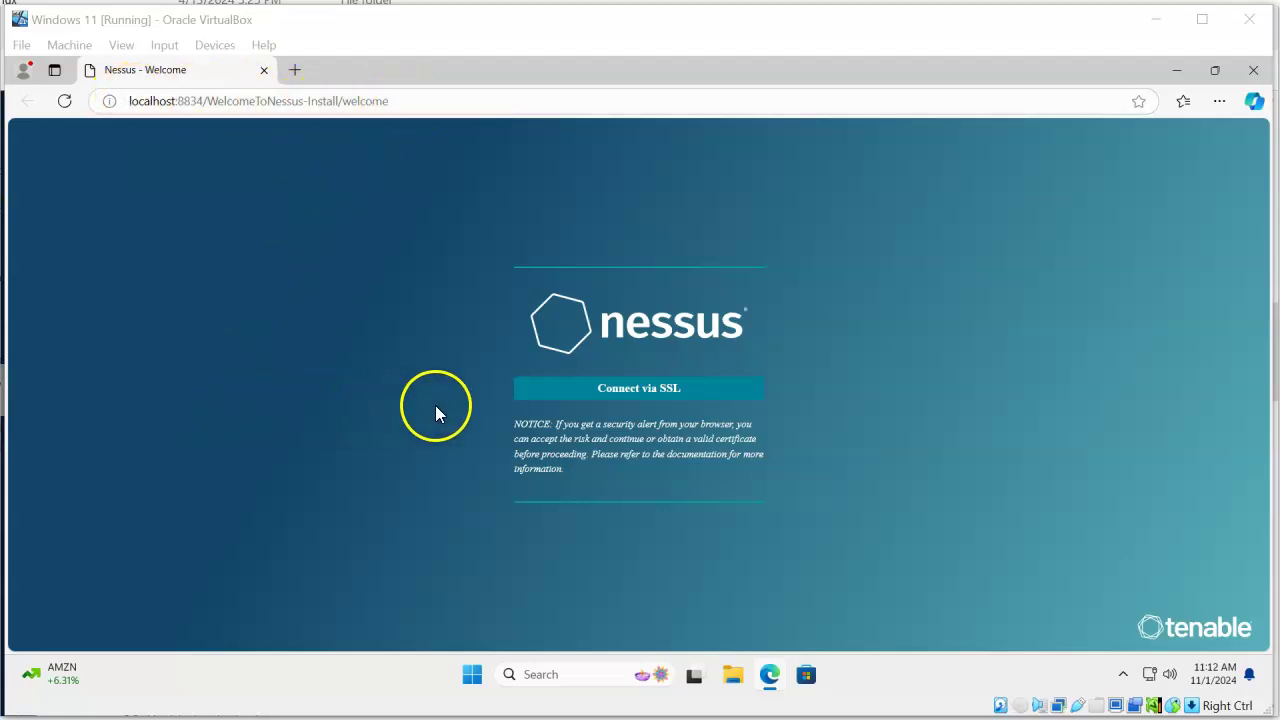
left_click(660, 400)
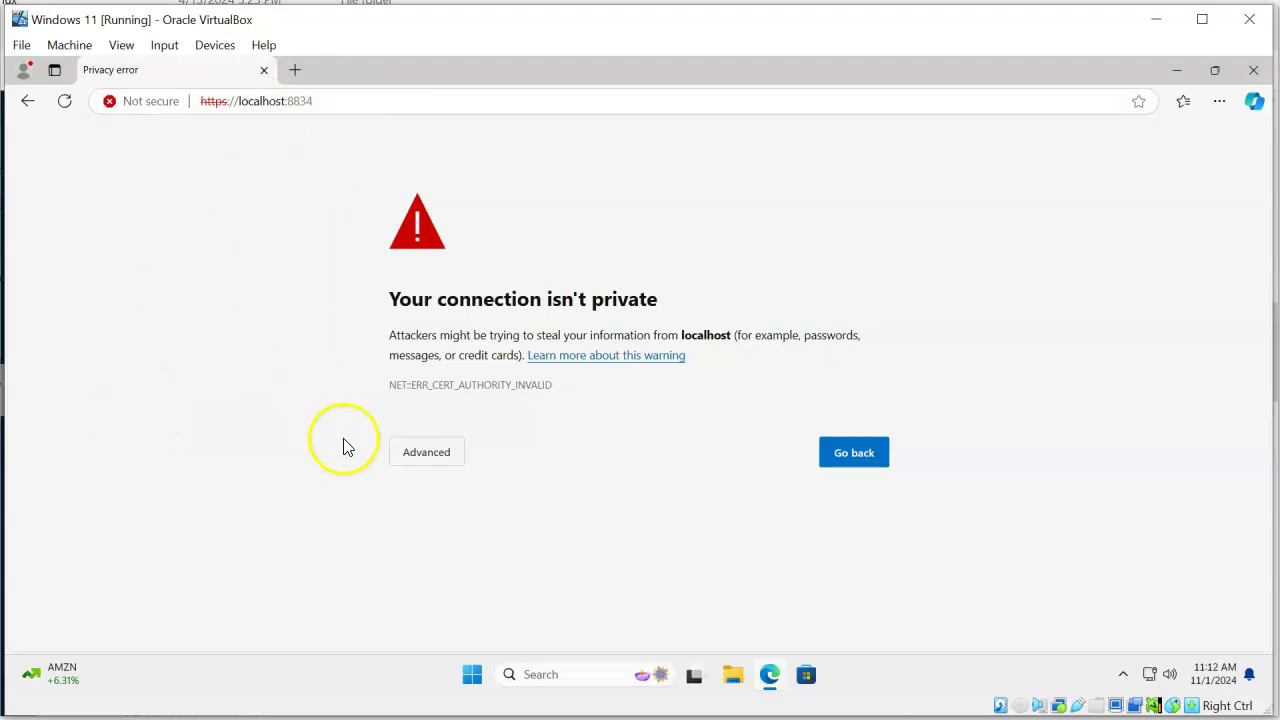
left_click(444, 462)
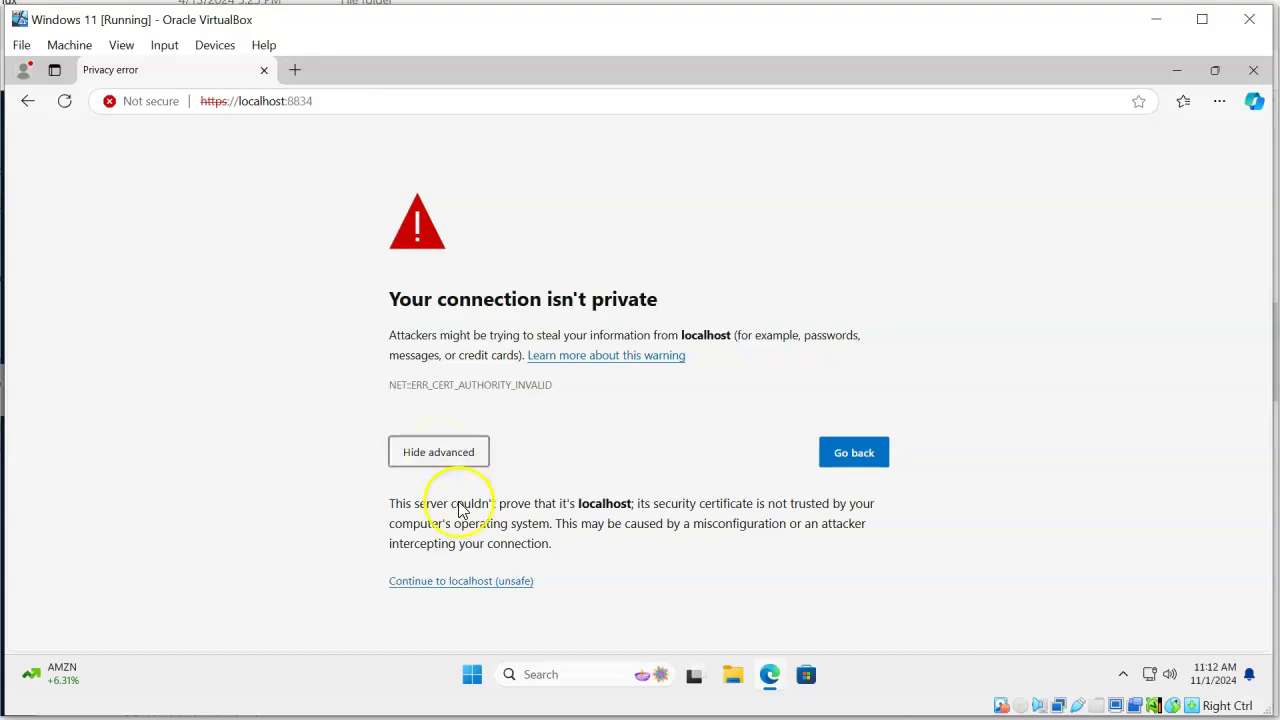
left_click(481, 588)
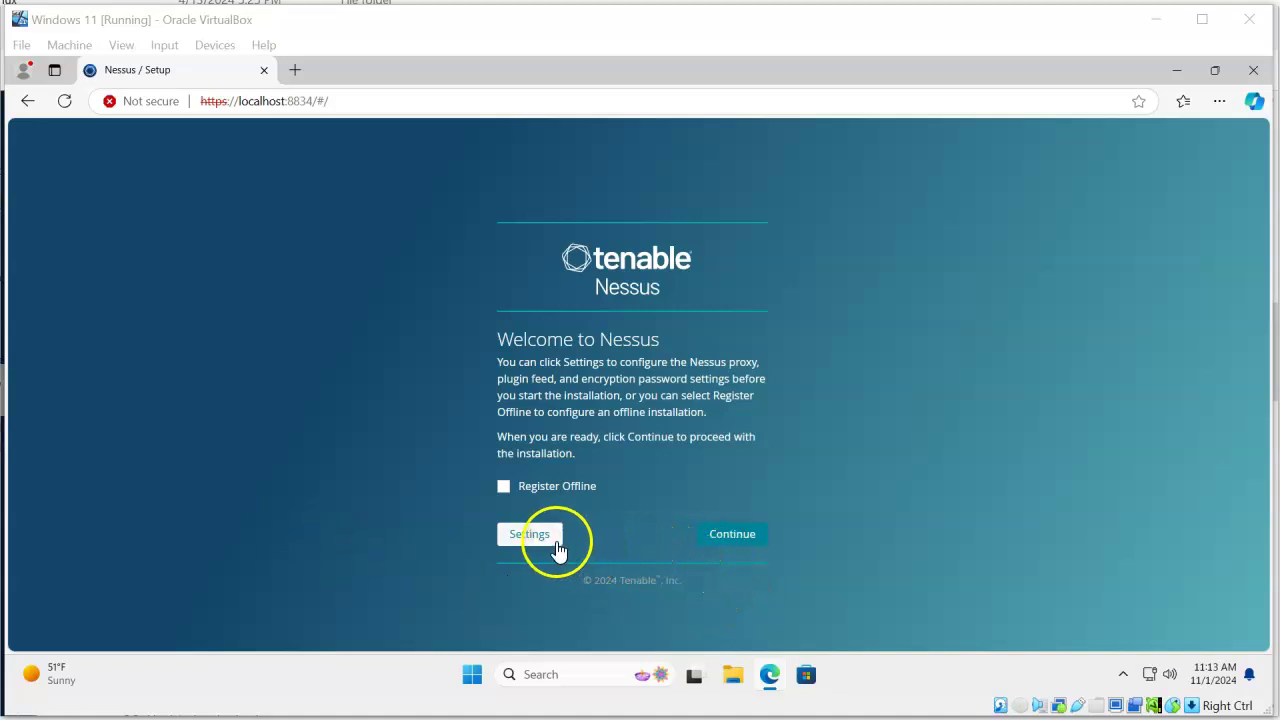
Begin Nessus setup and choose the Register for Nessus Essentials deployment
left_click(724, 551)
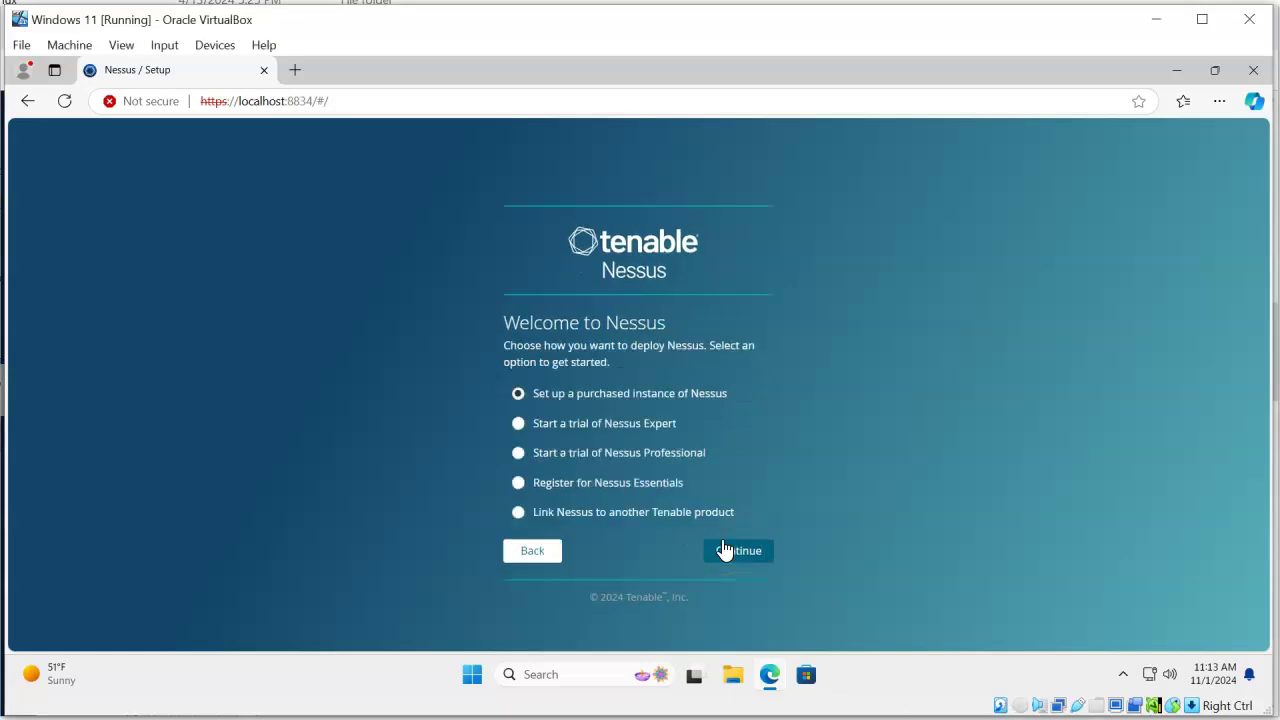
left_click(574, 564)
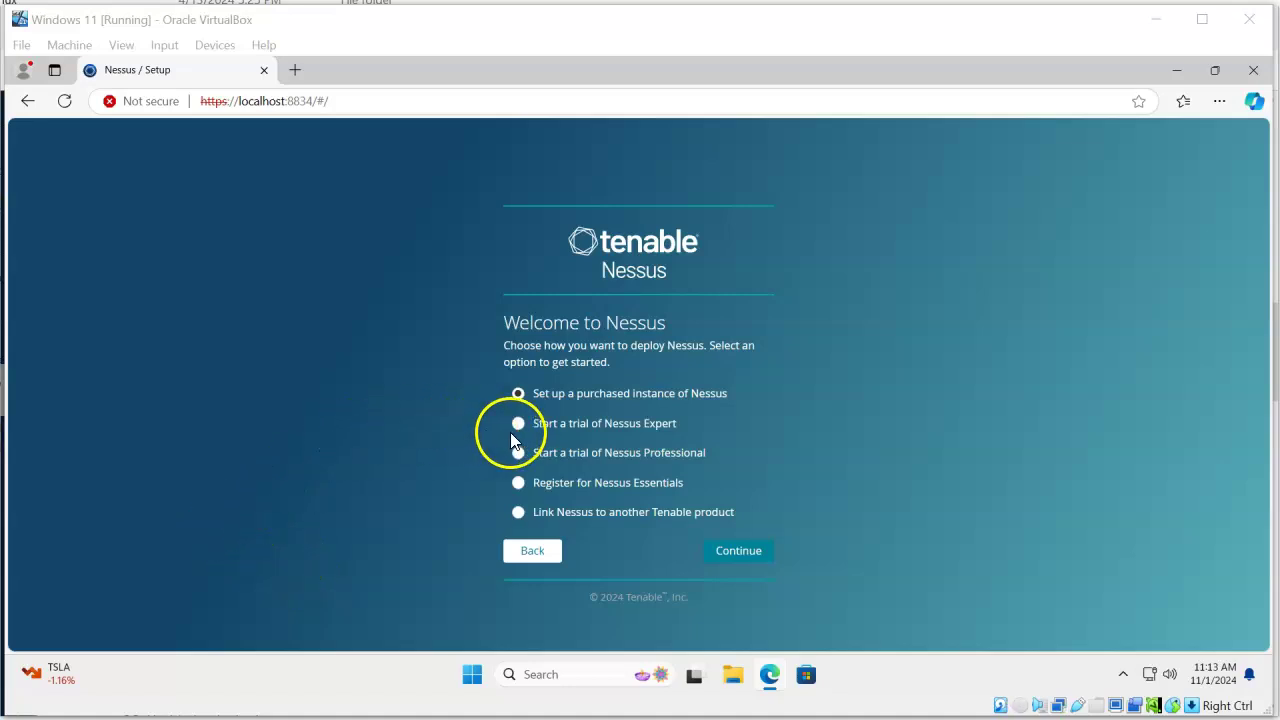
left_click(518, 484)
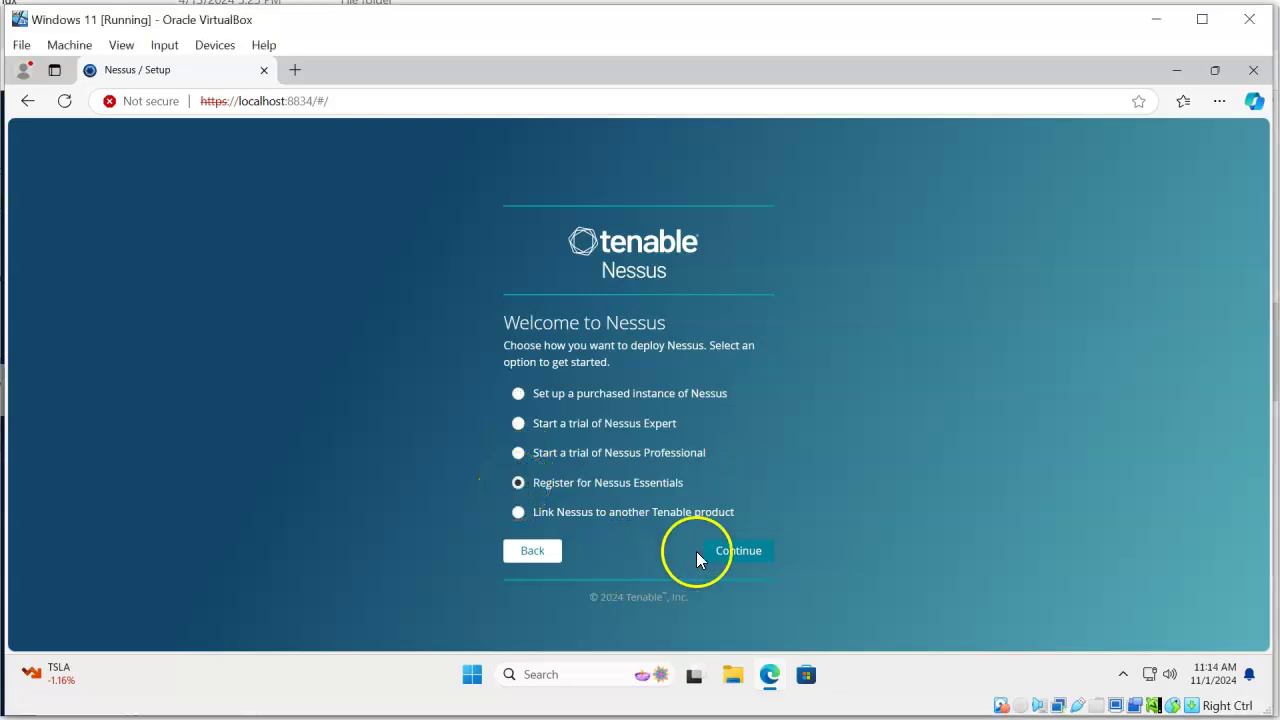
left_click(731, 556)
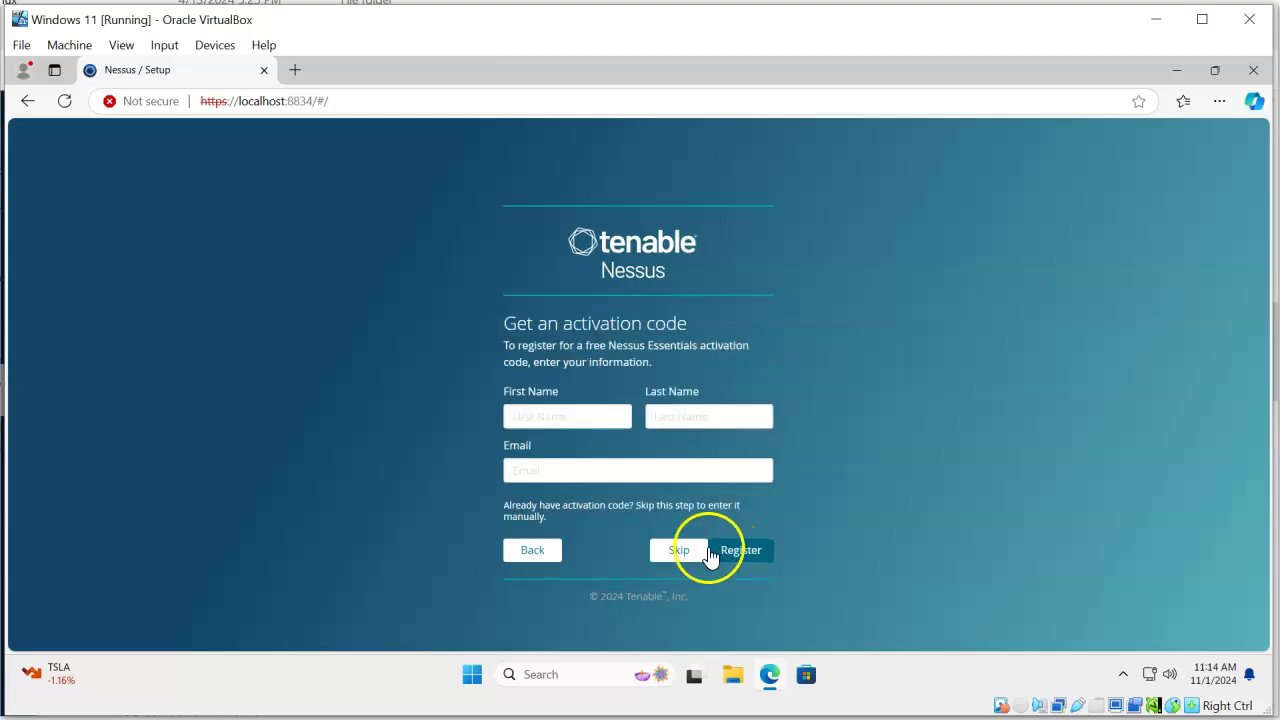
Skip new registration and paste in the existing activation code, then submit it
left_click(675, 552)
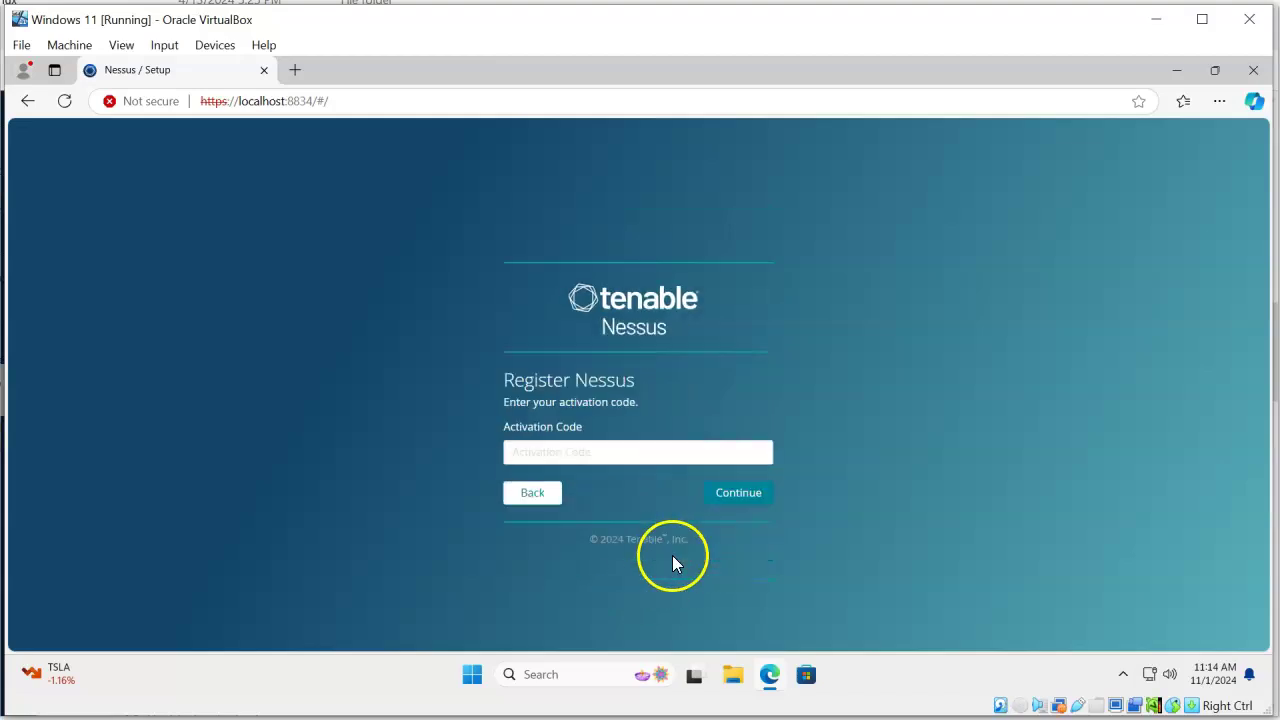
left_click(561, 453)
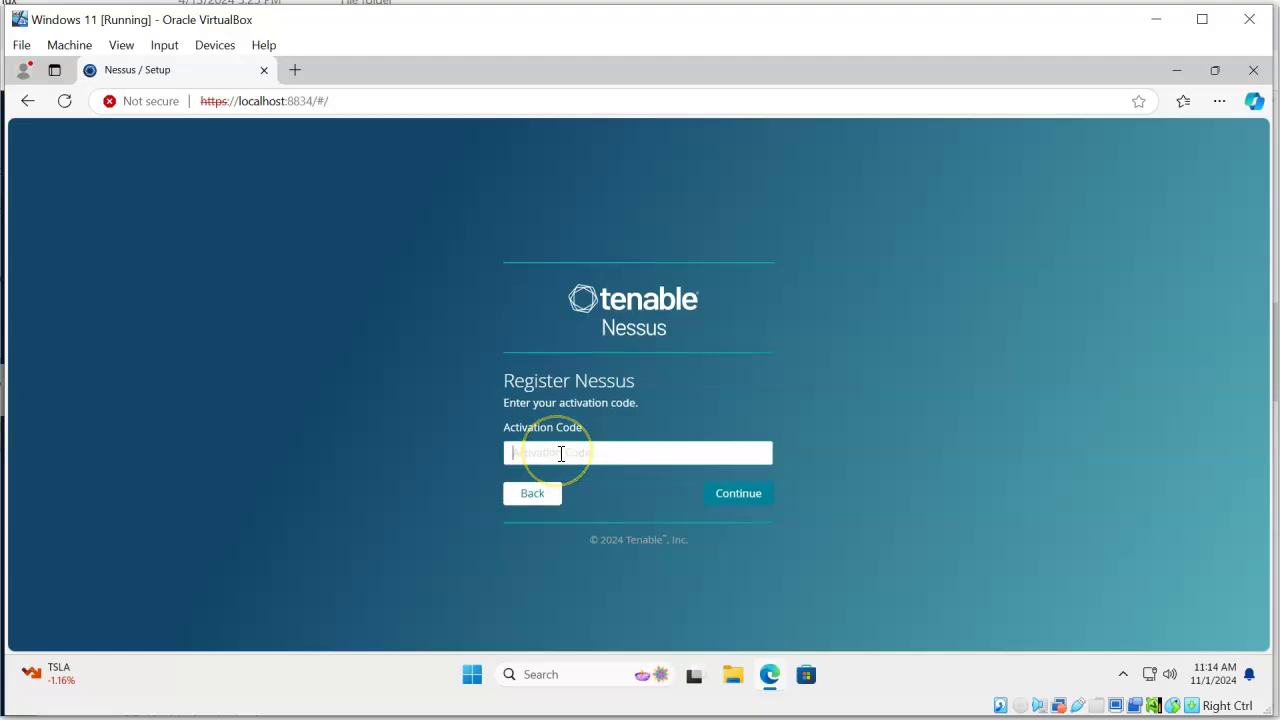
key("ctrl+v")
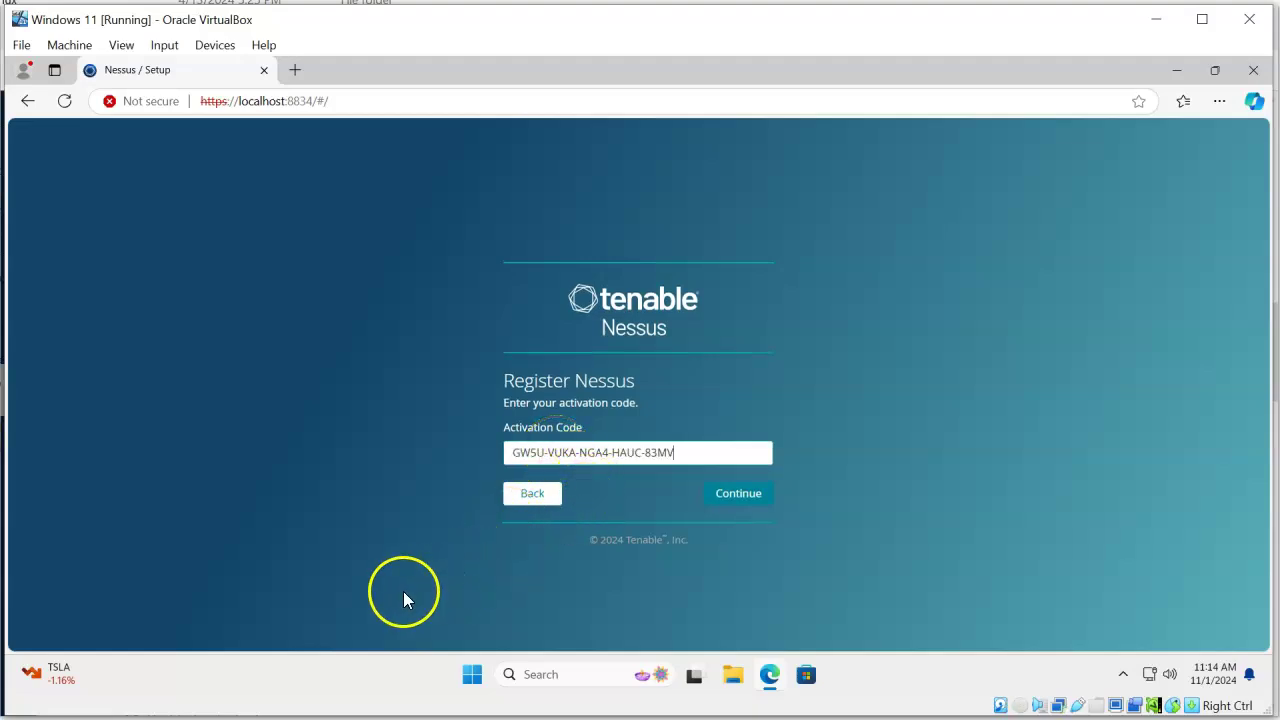
left_click(738, 496)
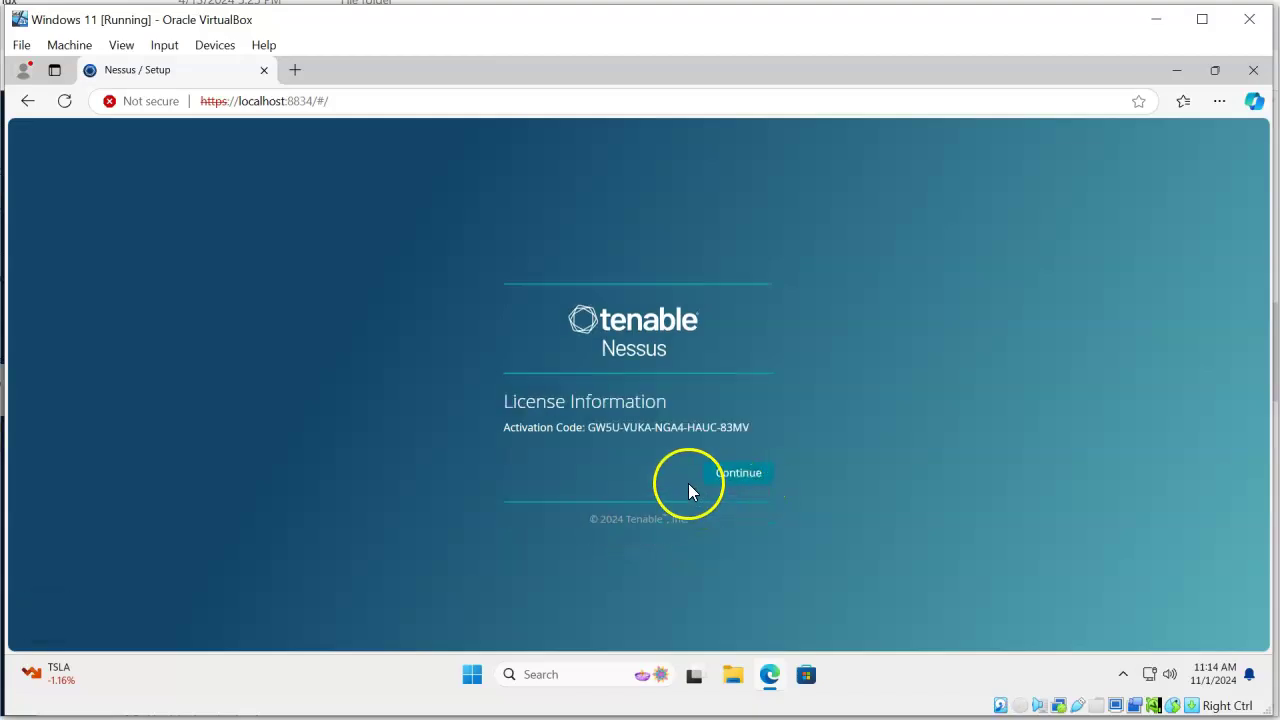
Accept the licence information and create the administrator account with a username and password
left_click(734, 478)
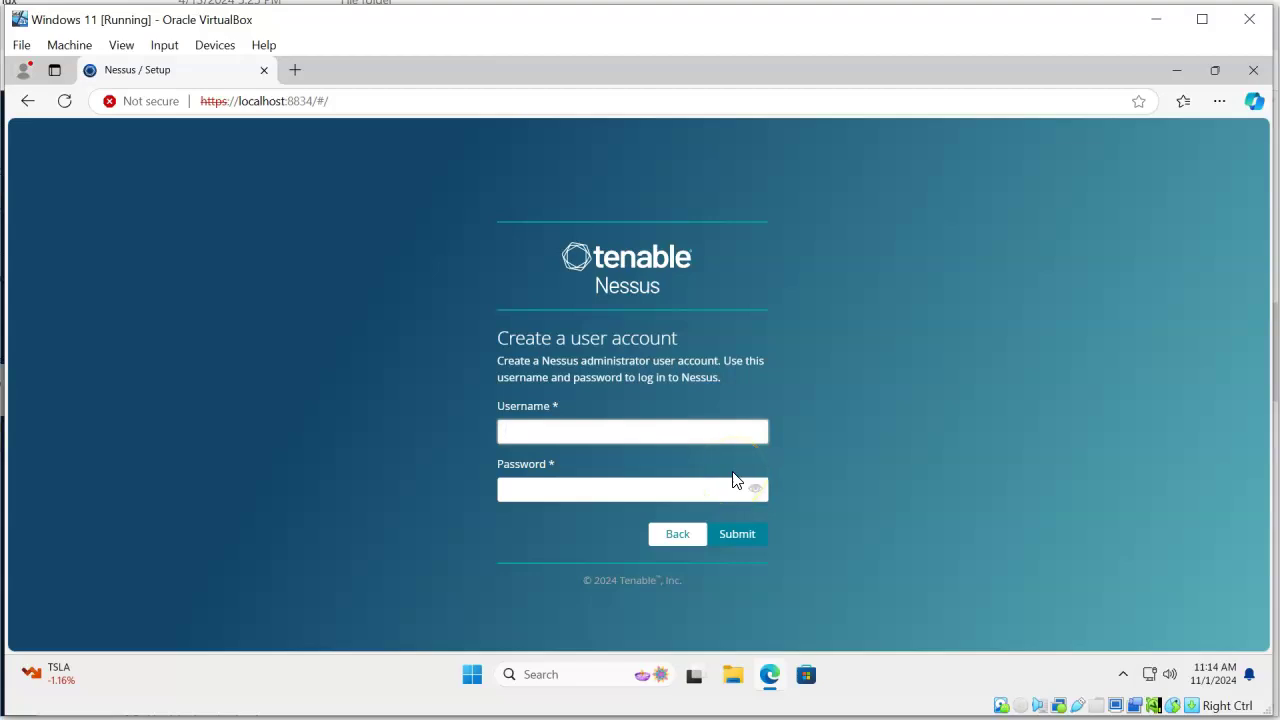
left_click(616, 484)
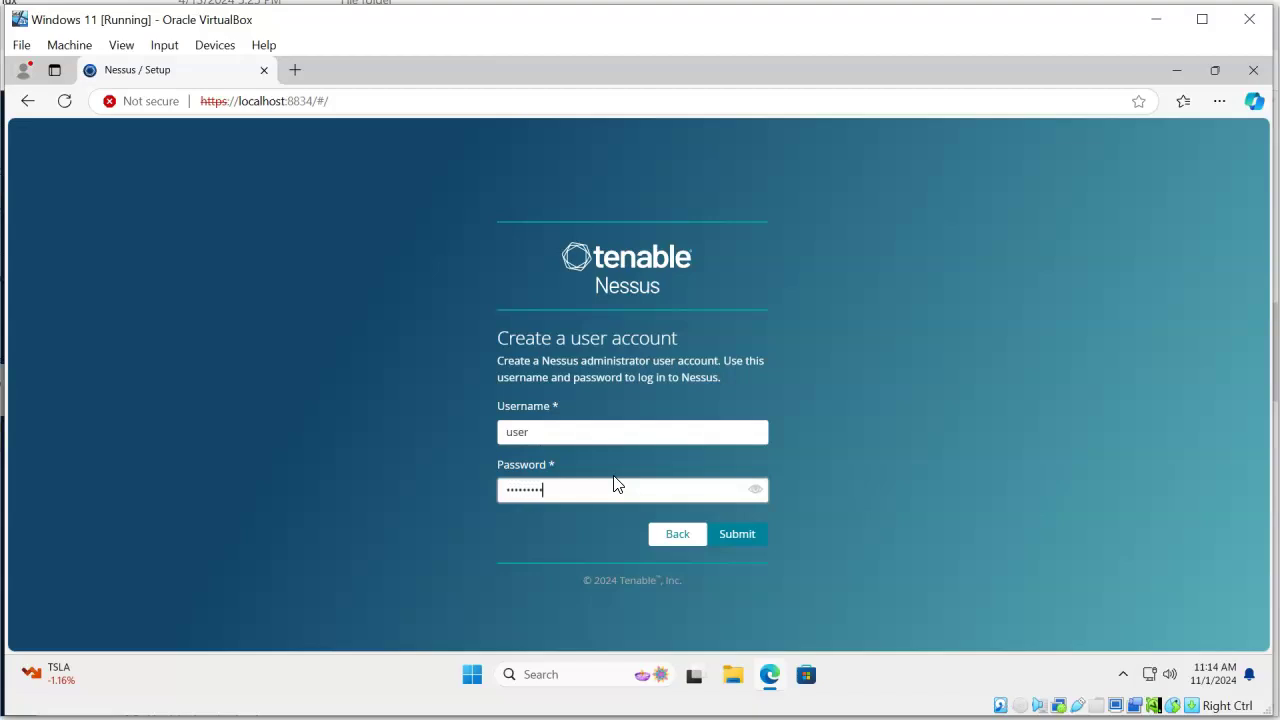
left_click(740, 540)
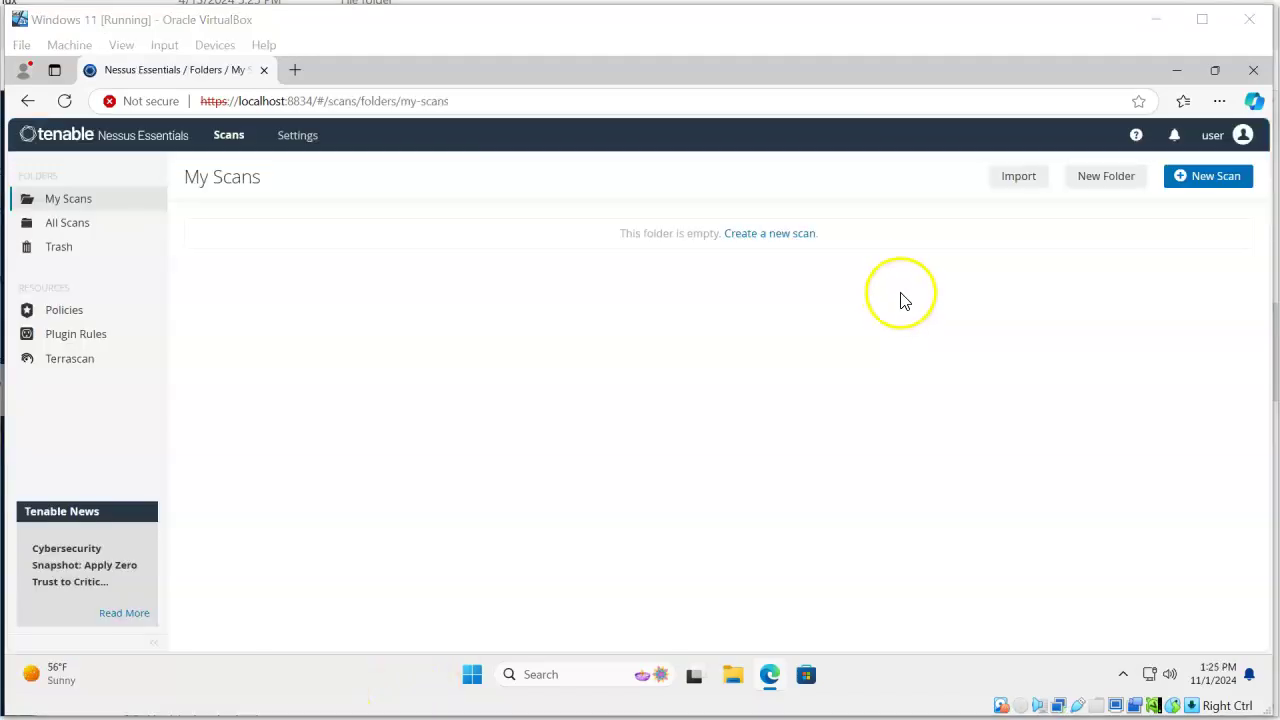
Create a new scan using the Basic Network Scan template
left_click(1185, 182)
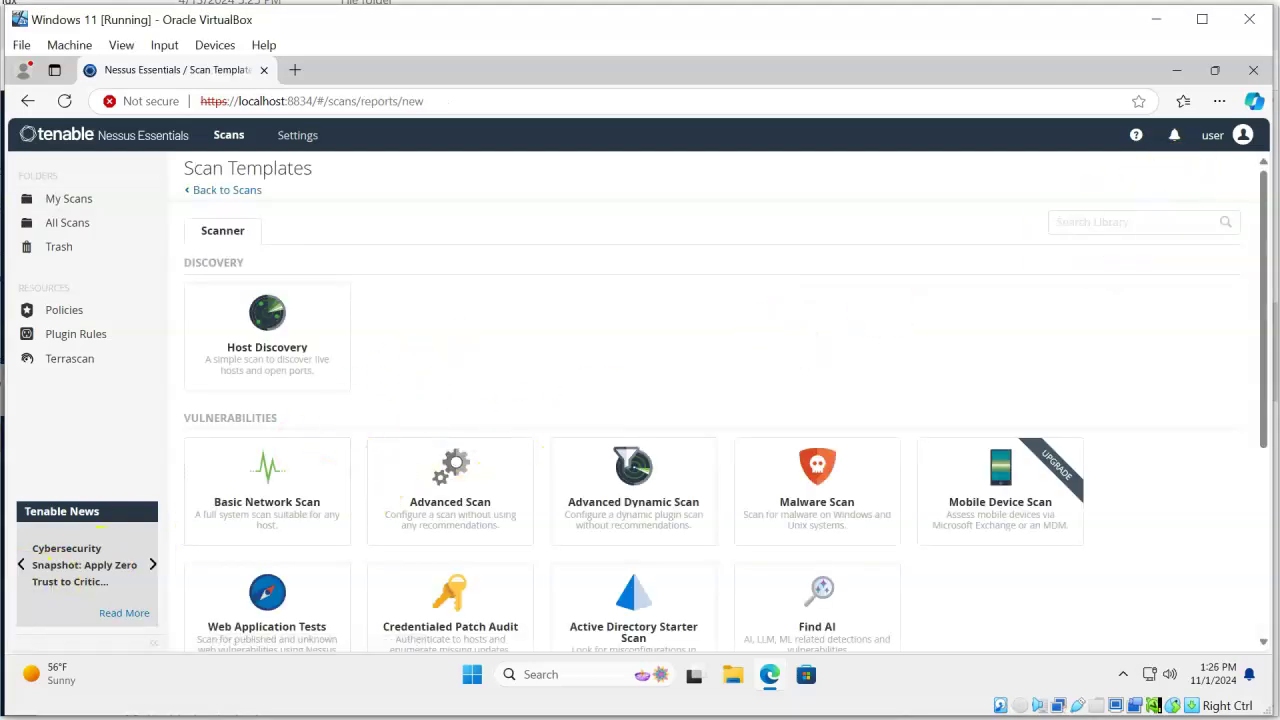
mouse_move(45, 673)
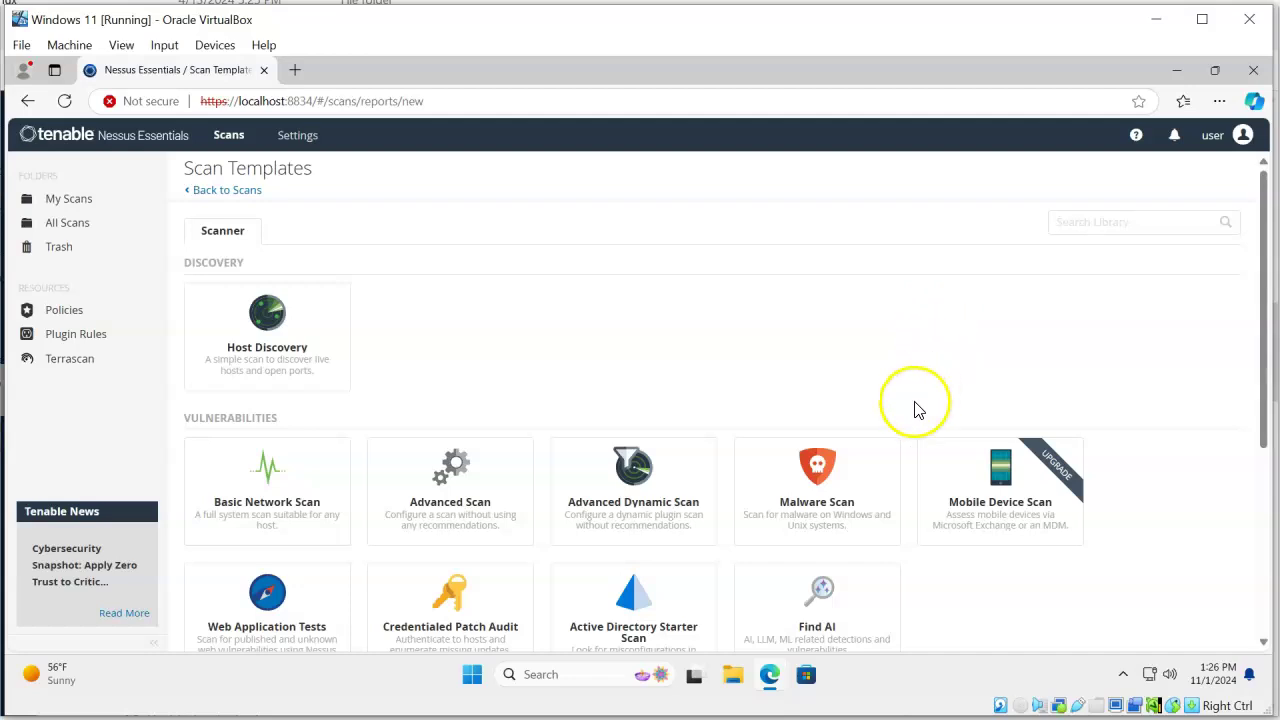
left_click(254, 490)
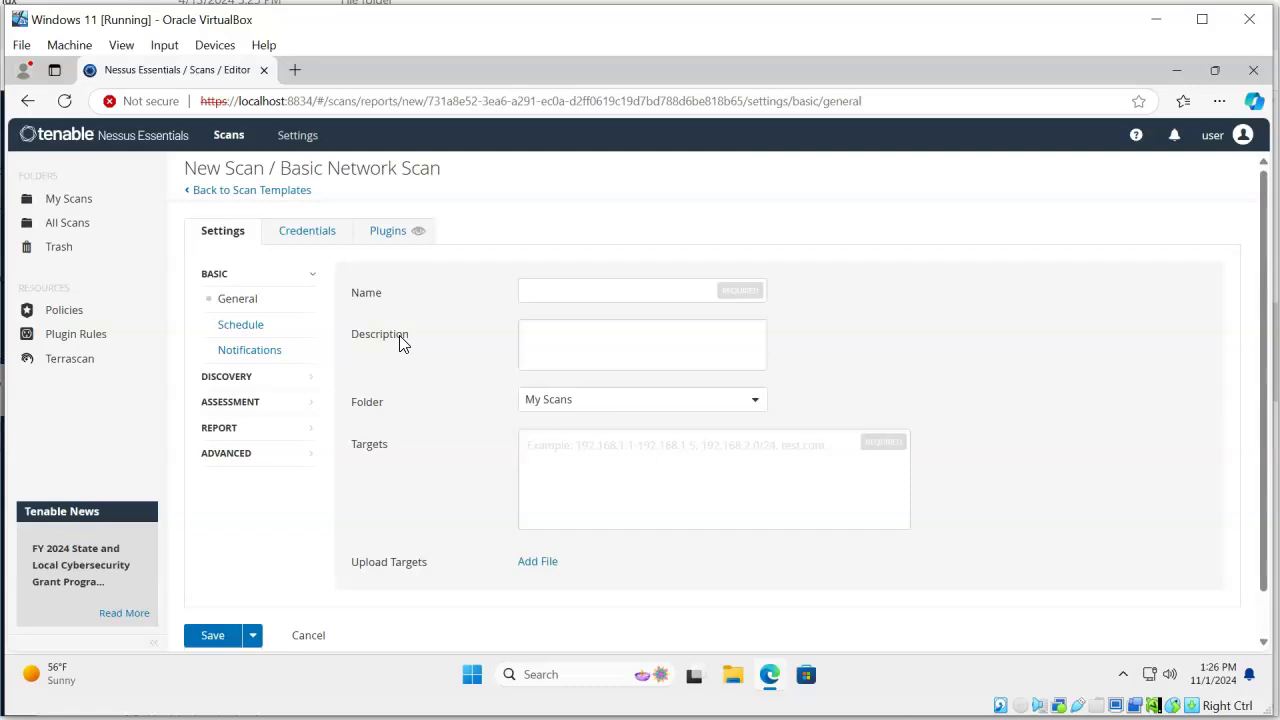
Review the Credentials settings, then name the scan 'network scan' in General settings
left_click(310, 232)
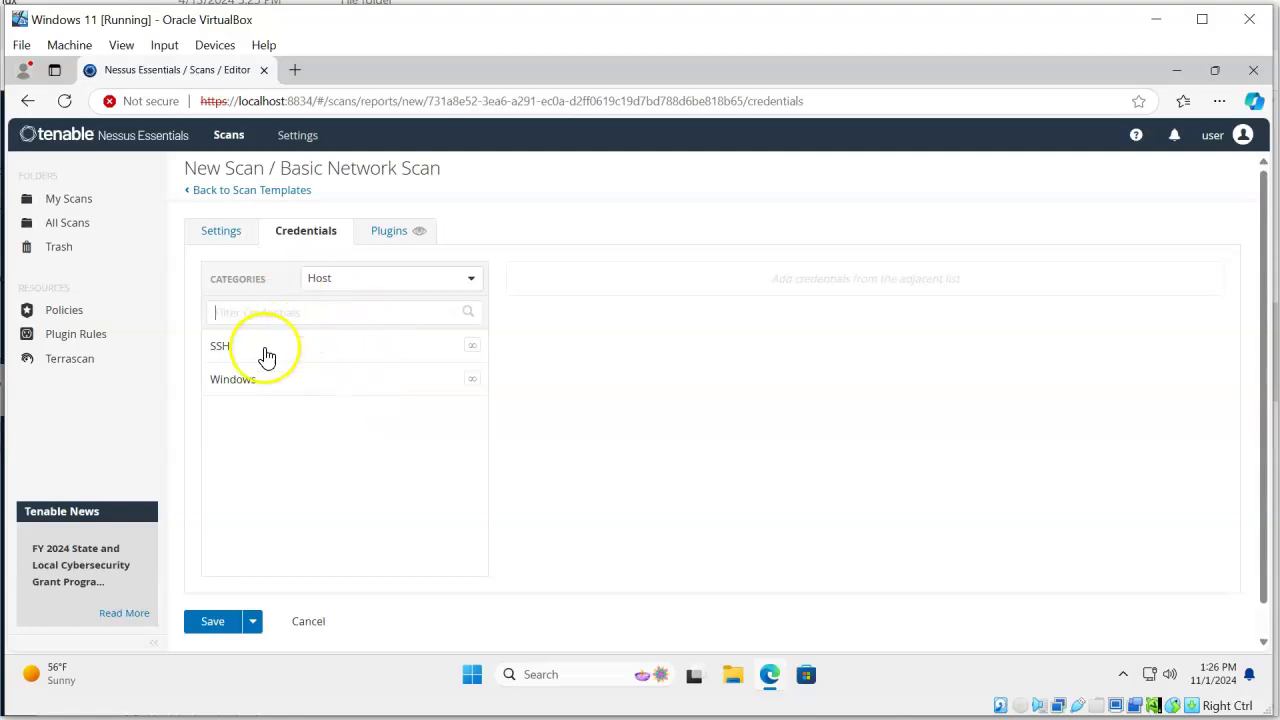
left_click(232, 236)
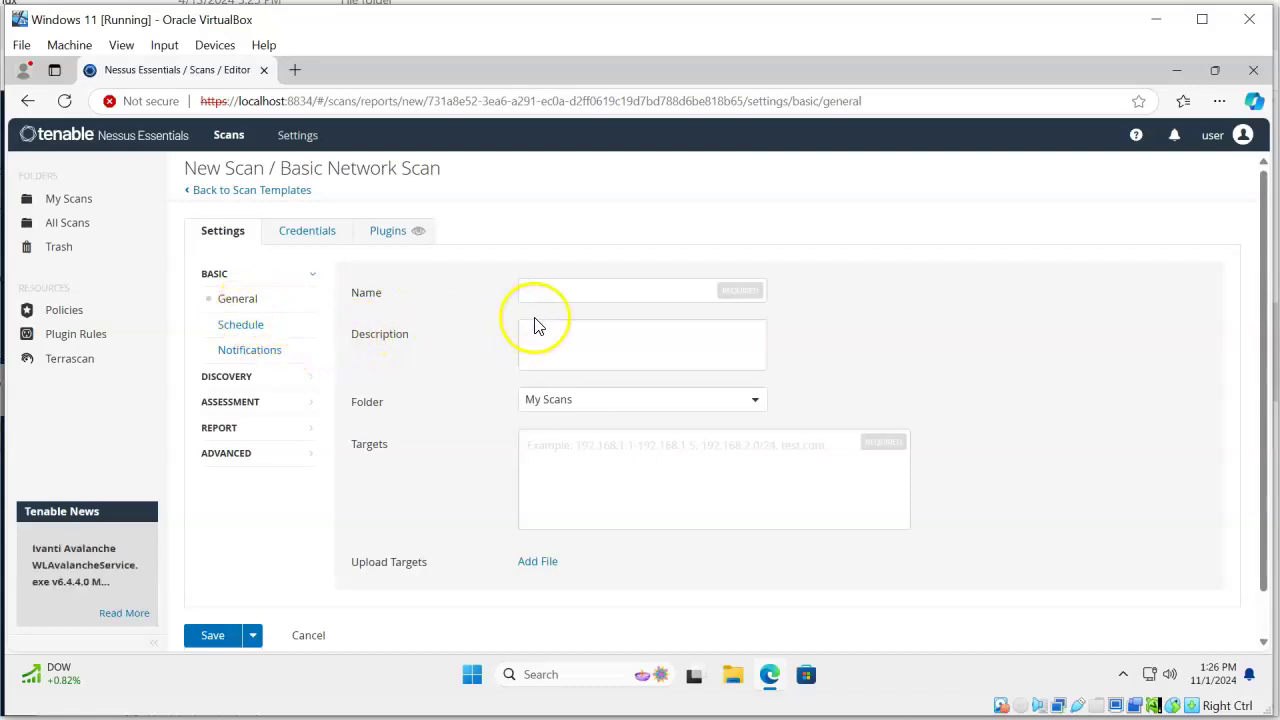
left_click(583, 291)
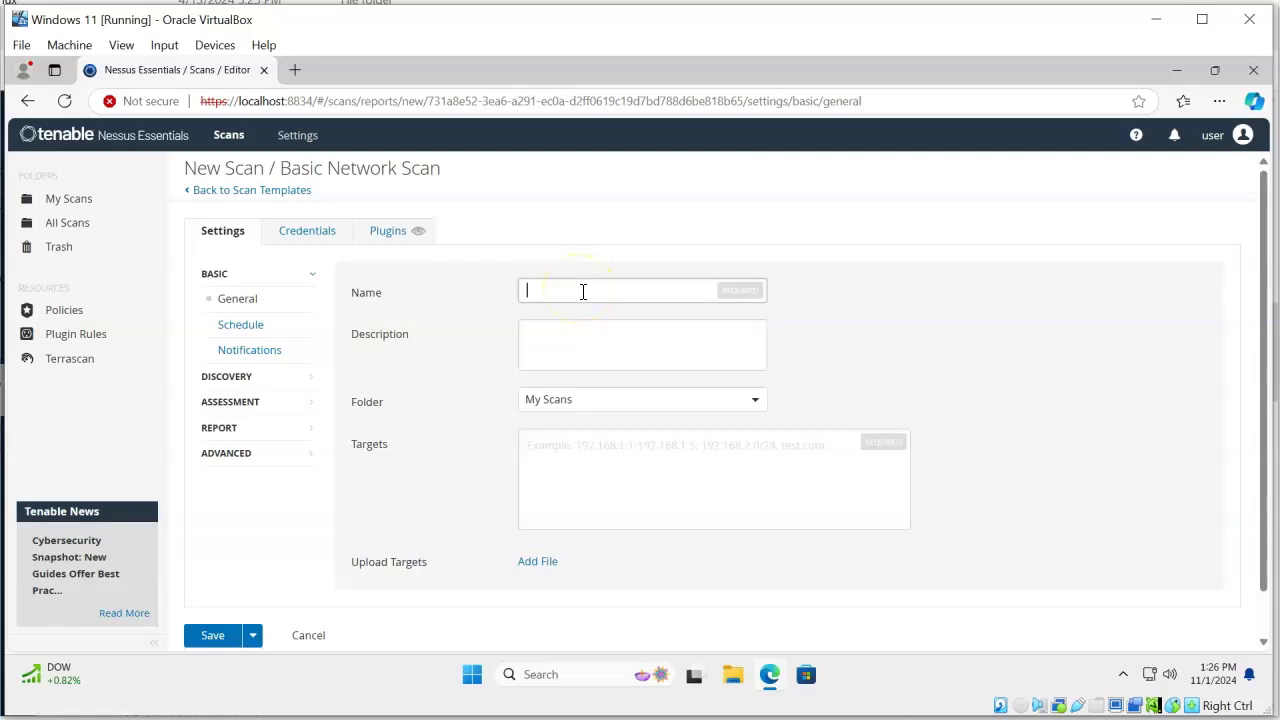
left_click(589, 299)
type("network scan")
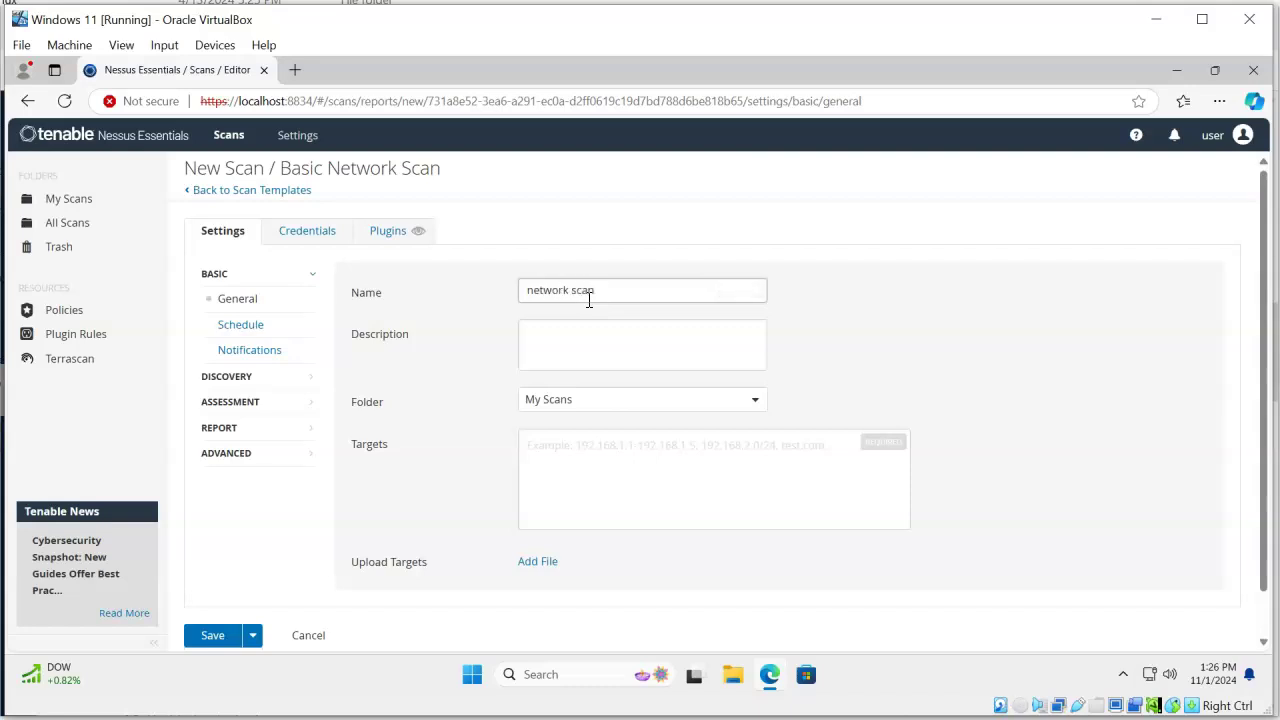
Set the targets to 192.168.9.0/24, save the scan, and open its report
left_click(575, 473)
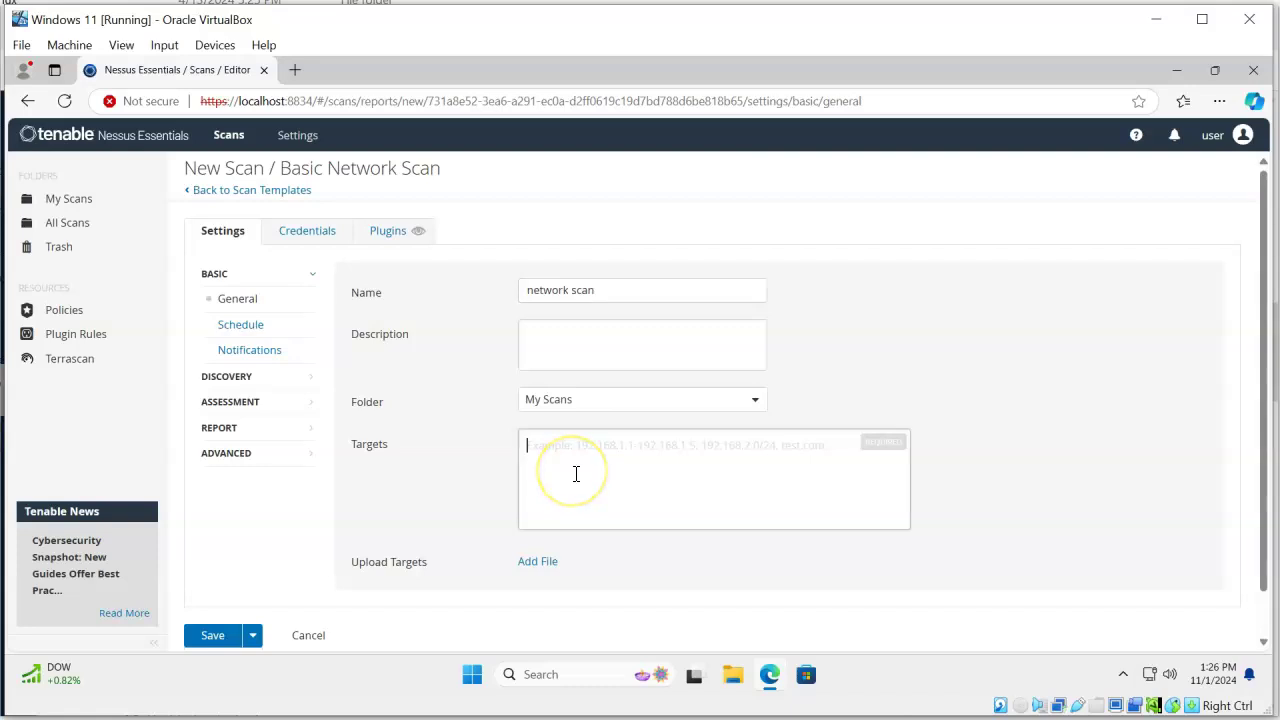
type("192.168.9.0/24")
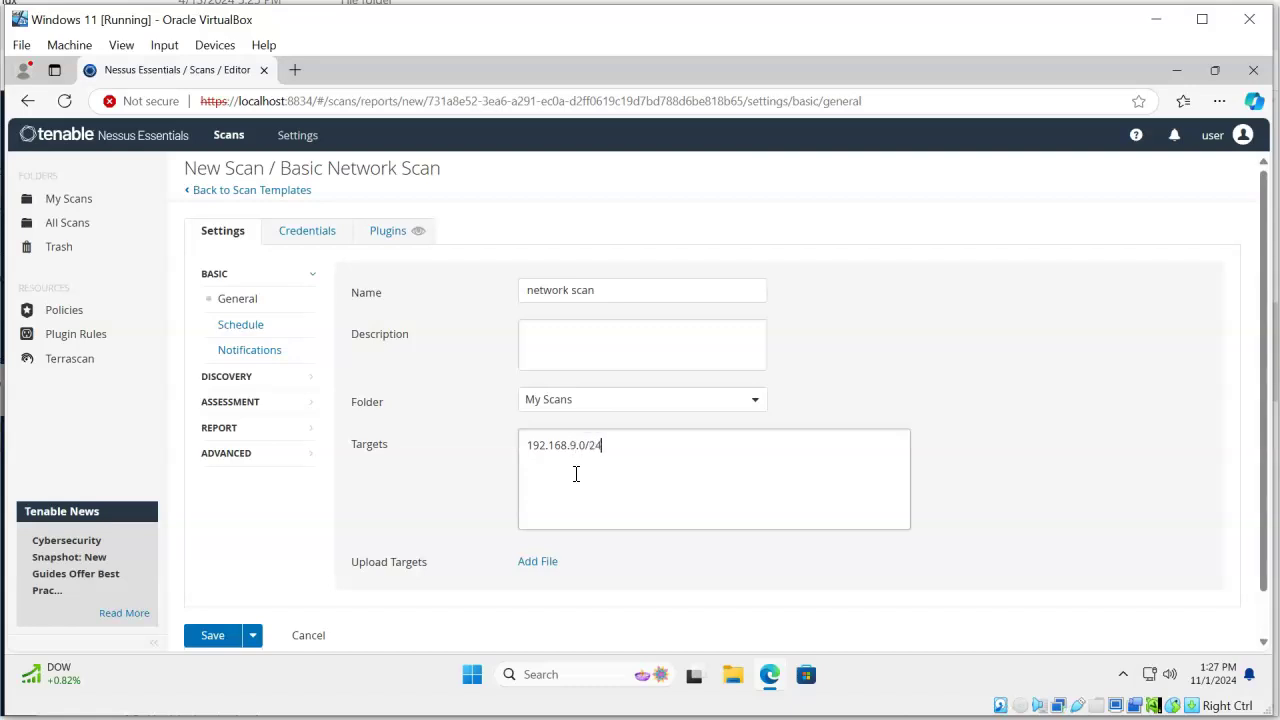
left_click(666, 481)
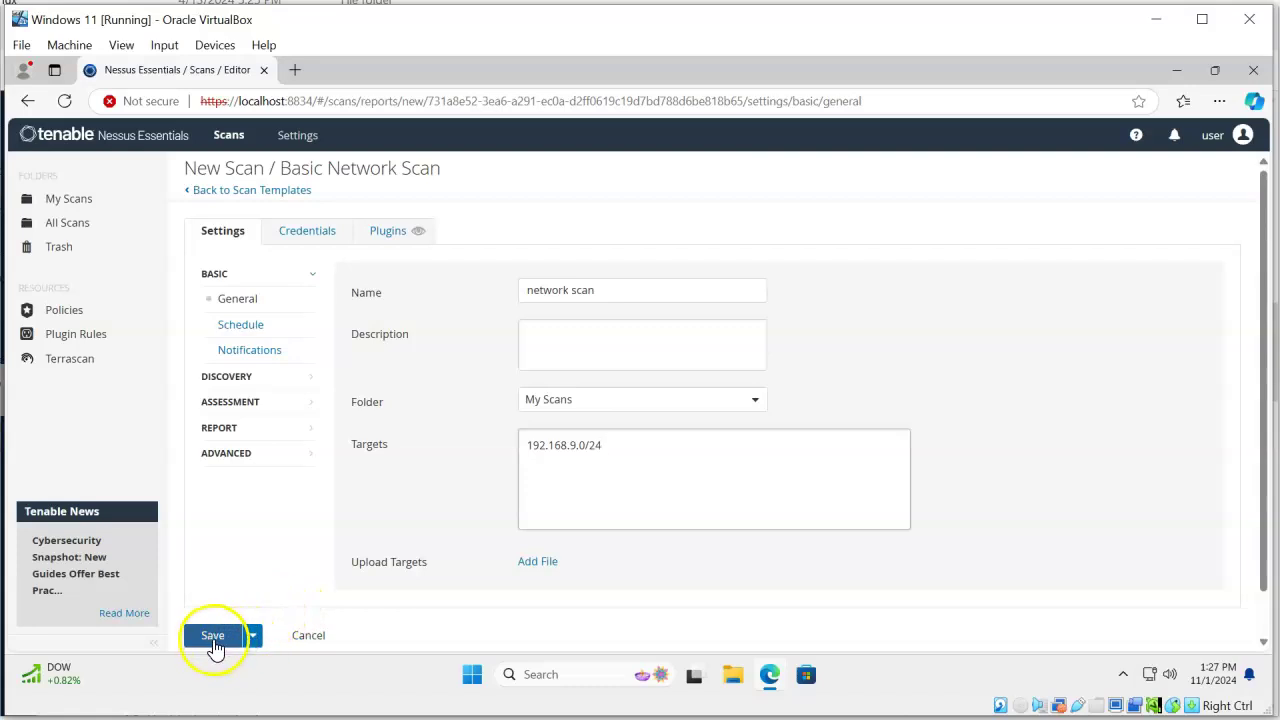
left_click(214, 640)
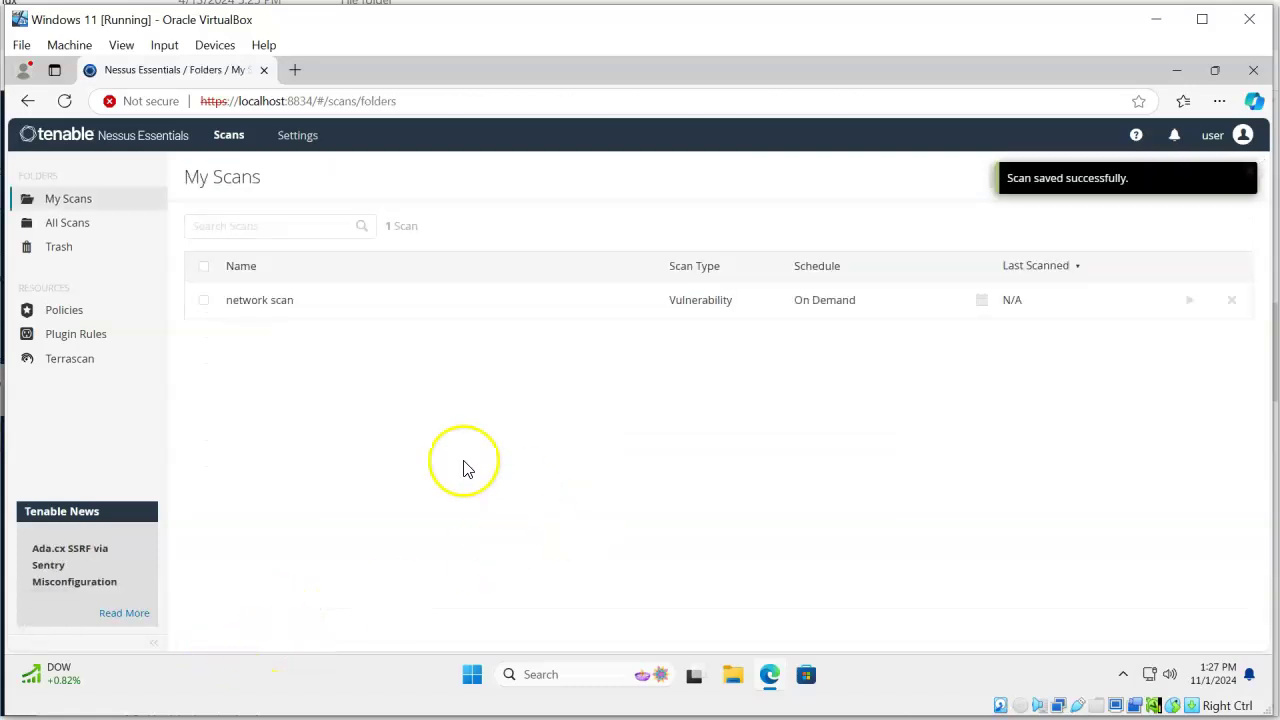
left_click(277, 300)
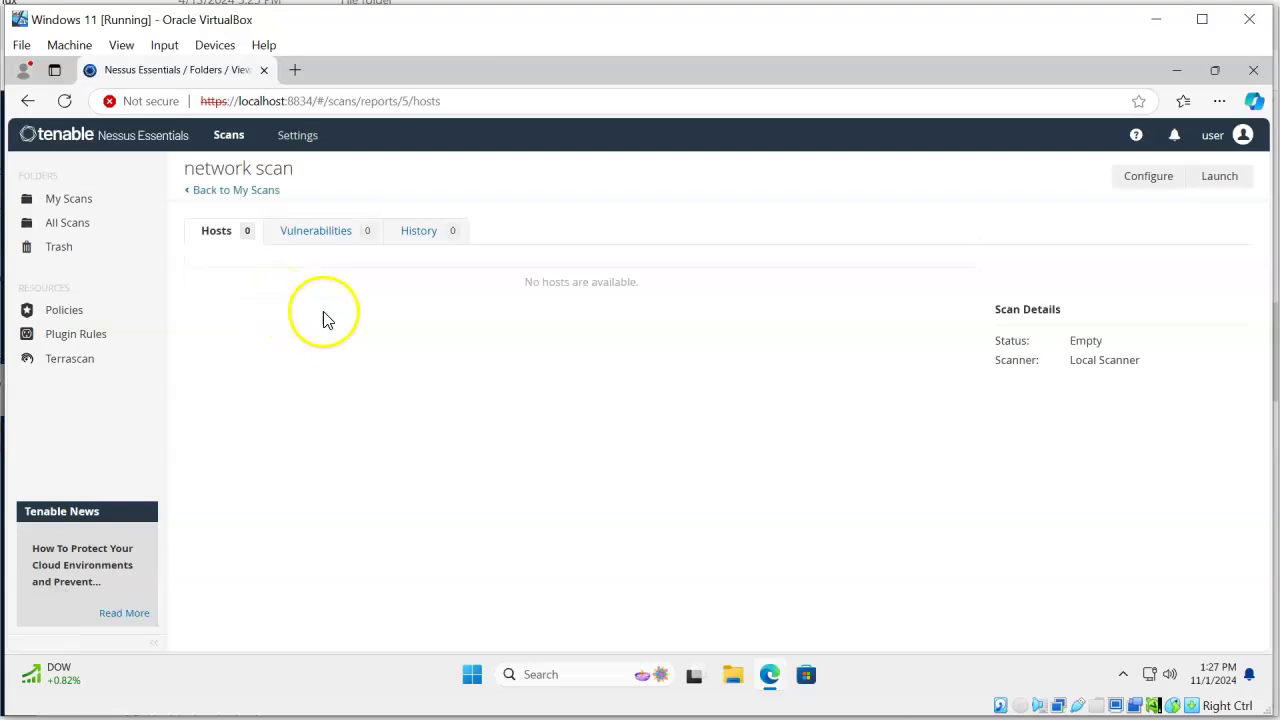
Launch the network scan and review the findings for hosts 192.168.9.101 and 192.168.9.10
left_click(1224, 186)
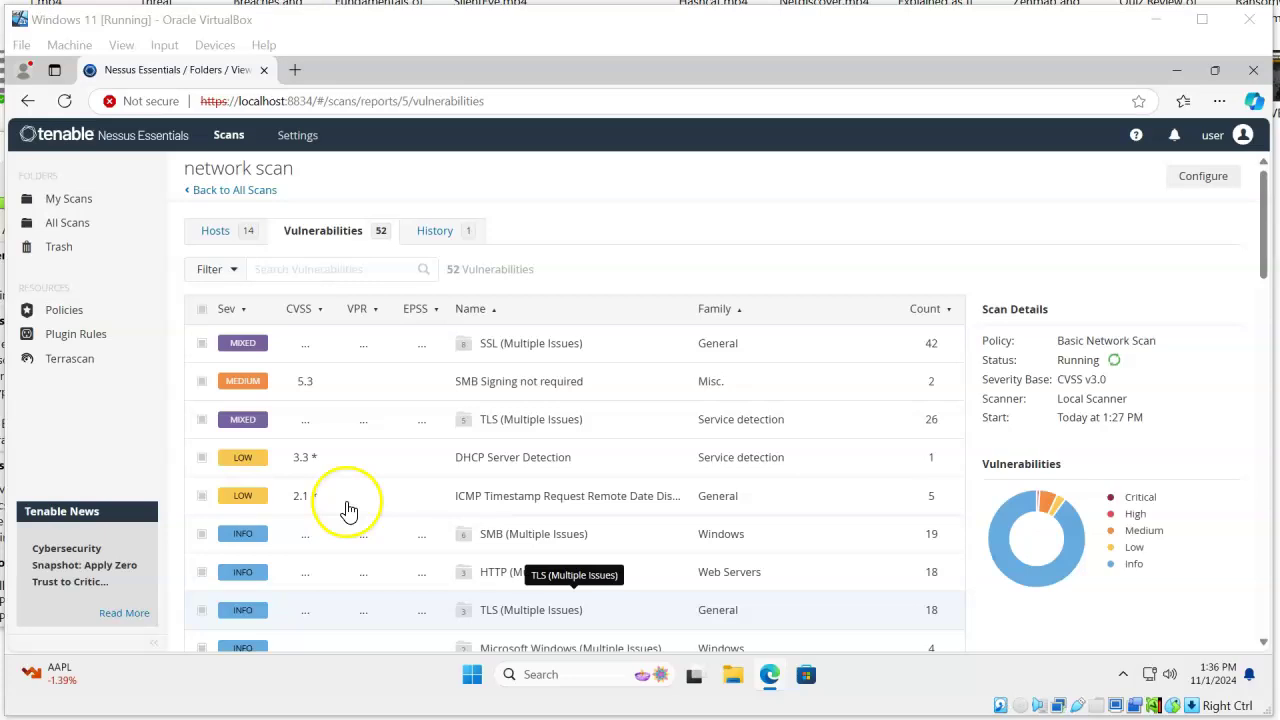
left_click(218, 232)
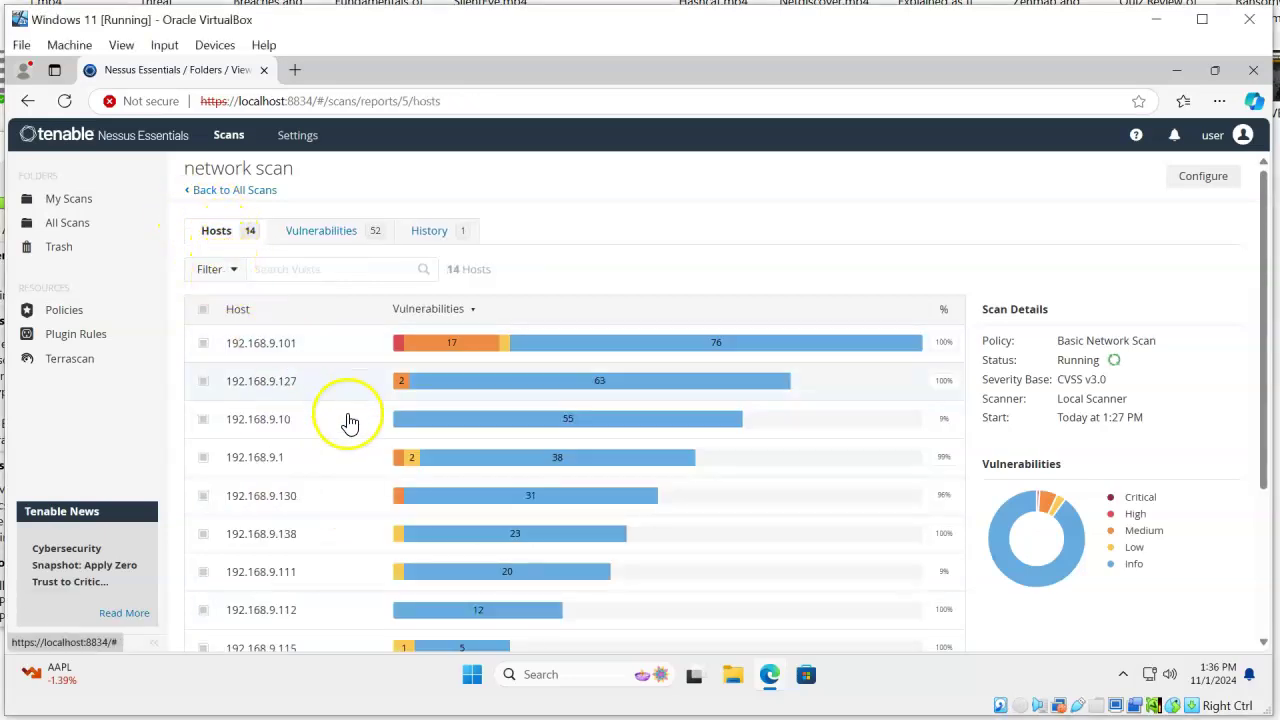
mouse_move(551, 358)
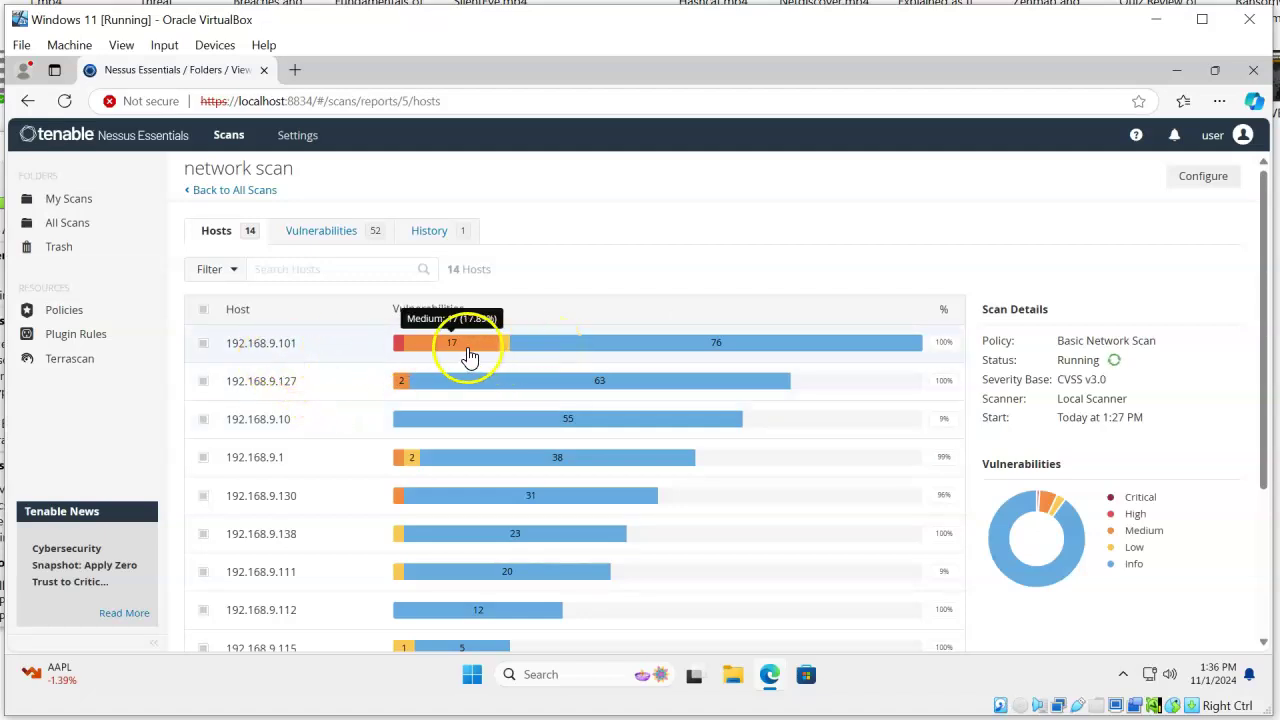
left_click(279, 350)
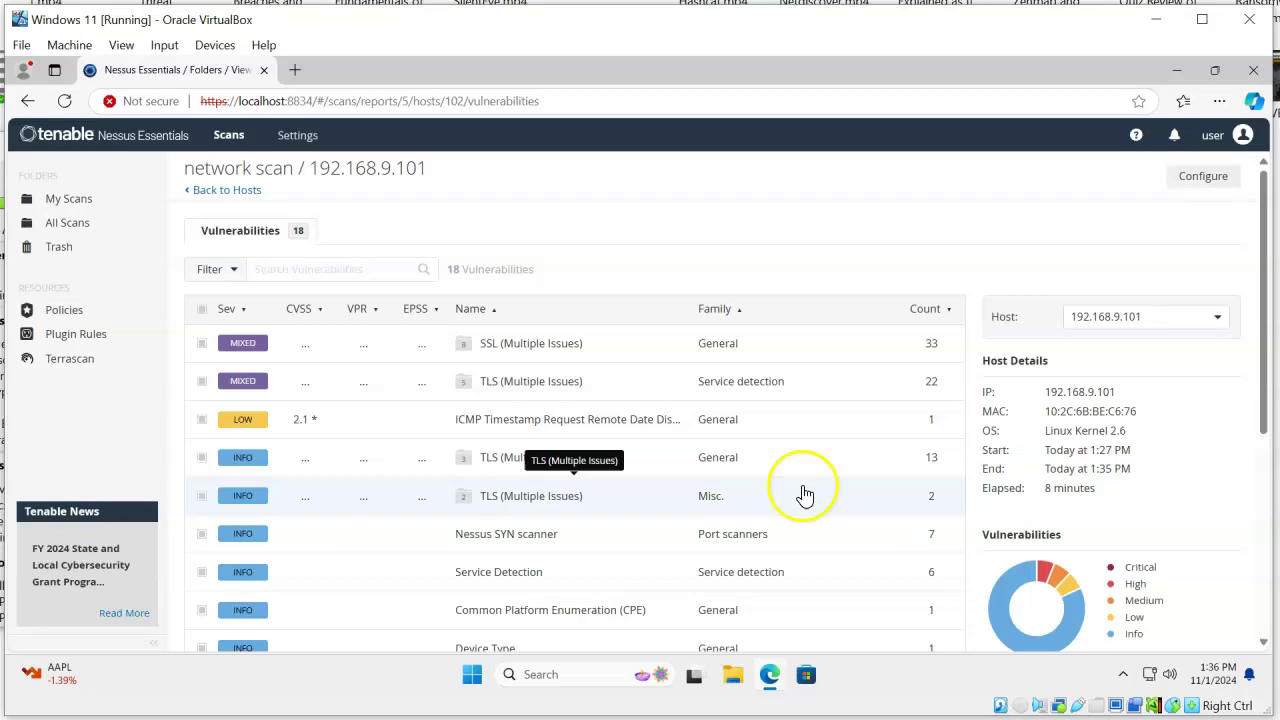
scroll(481, 395, "down", 4)
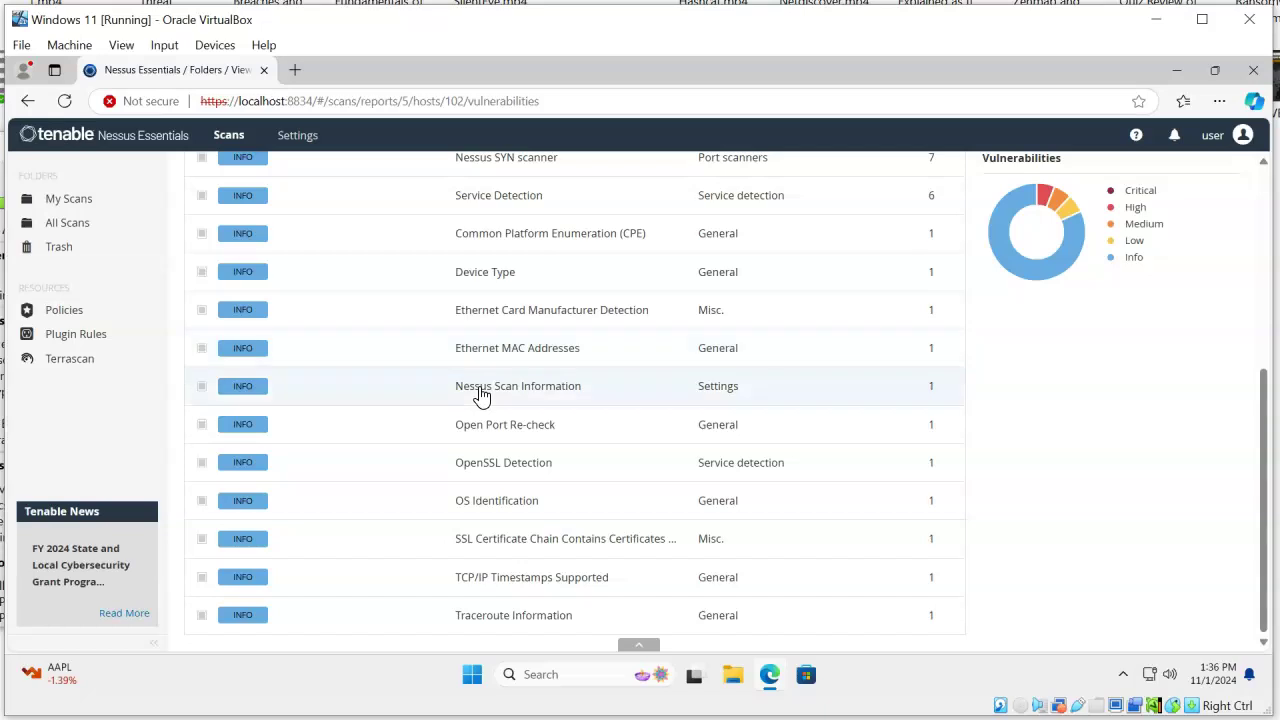
scroll(481, 395, "up", 4)
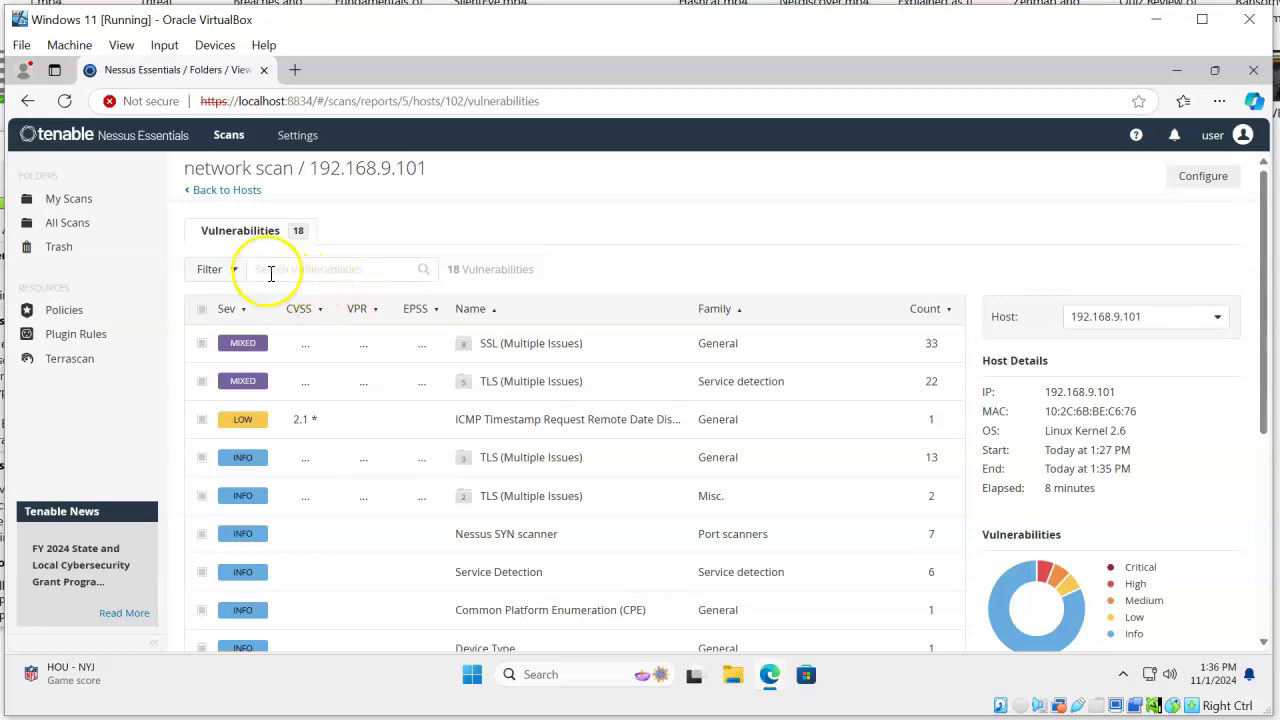
left_click(215, 191)
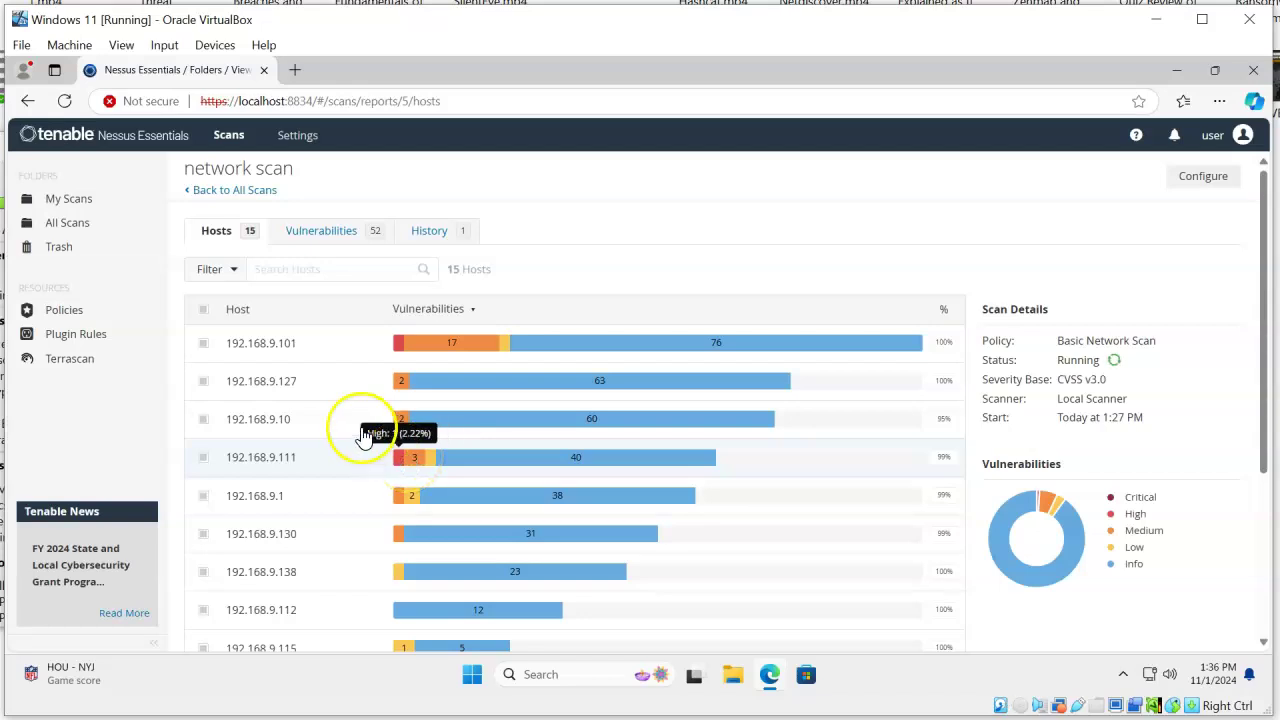
left_click(441, 432)
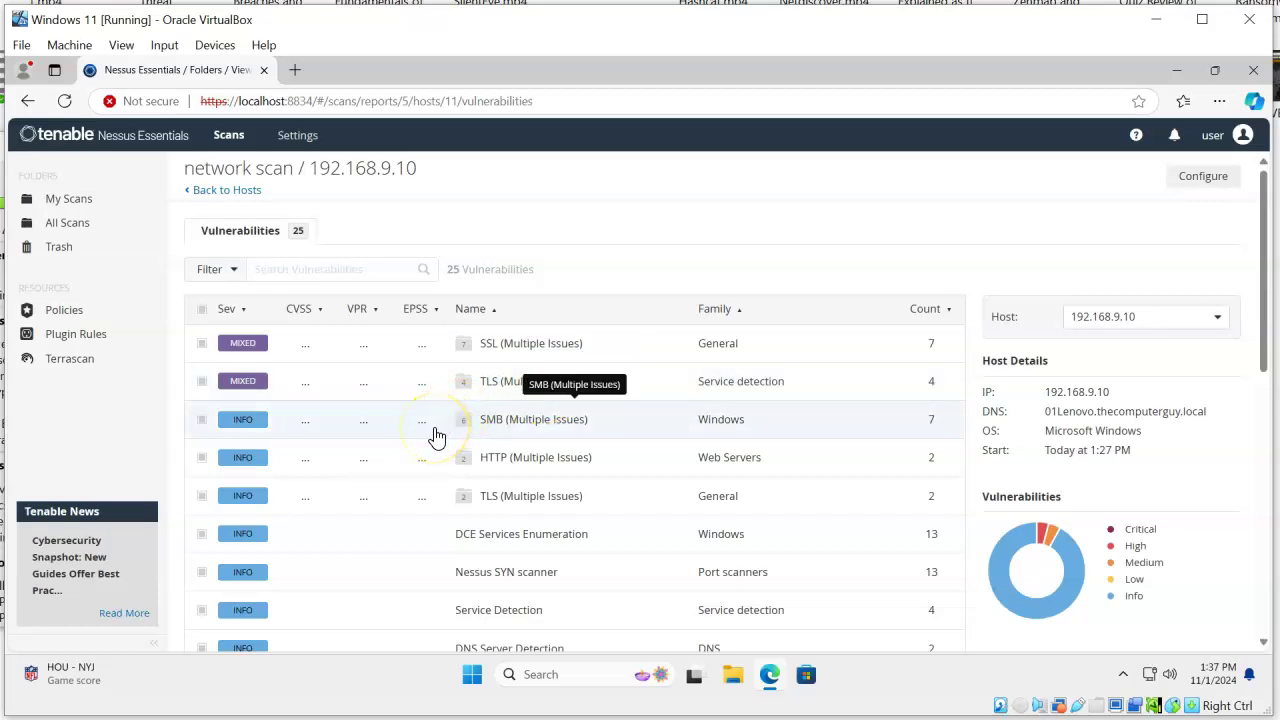
left_click(232, 192)
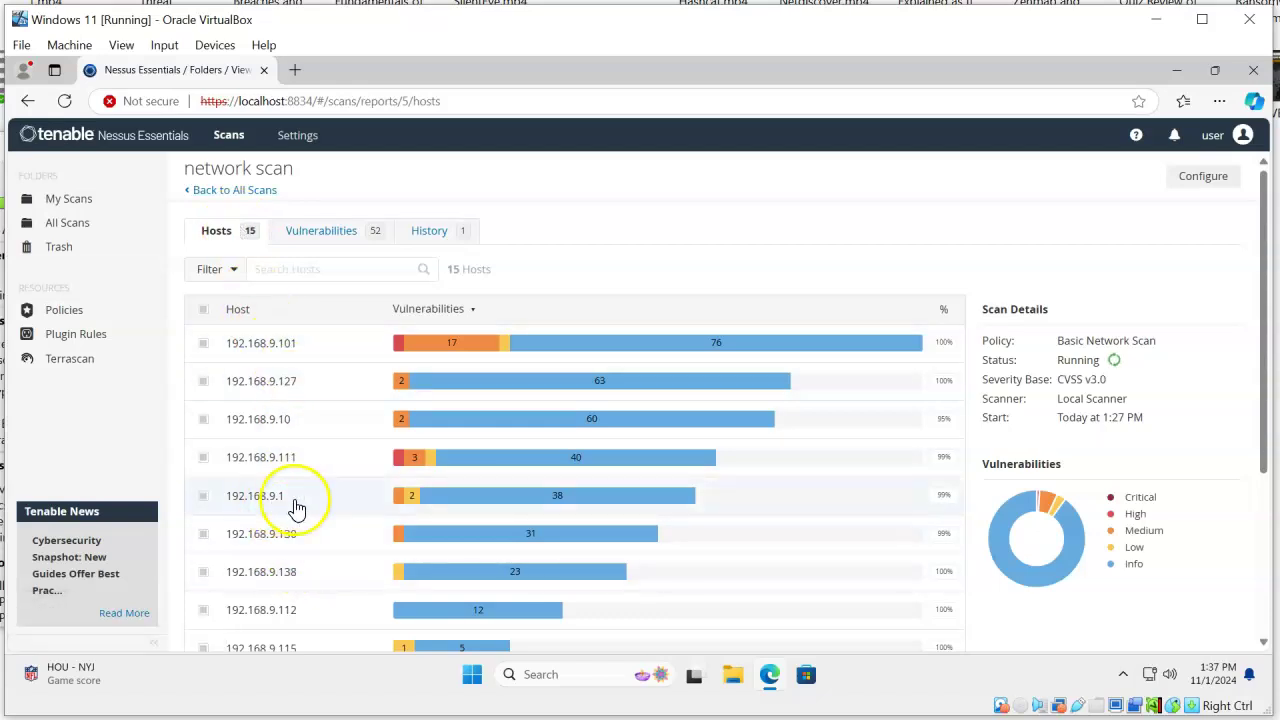
Check host 192.168.9.1's findings, then scroll through host 192.168.9.111's 20 vulnerabilities
left_click(445, 508)
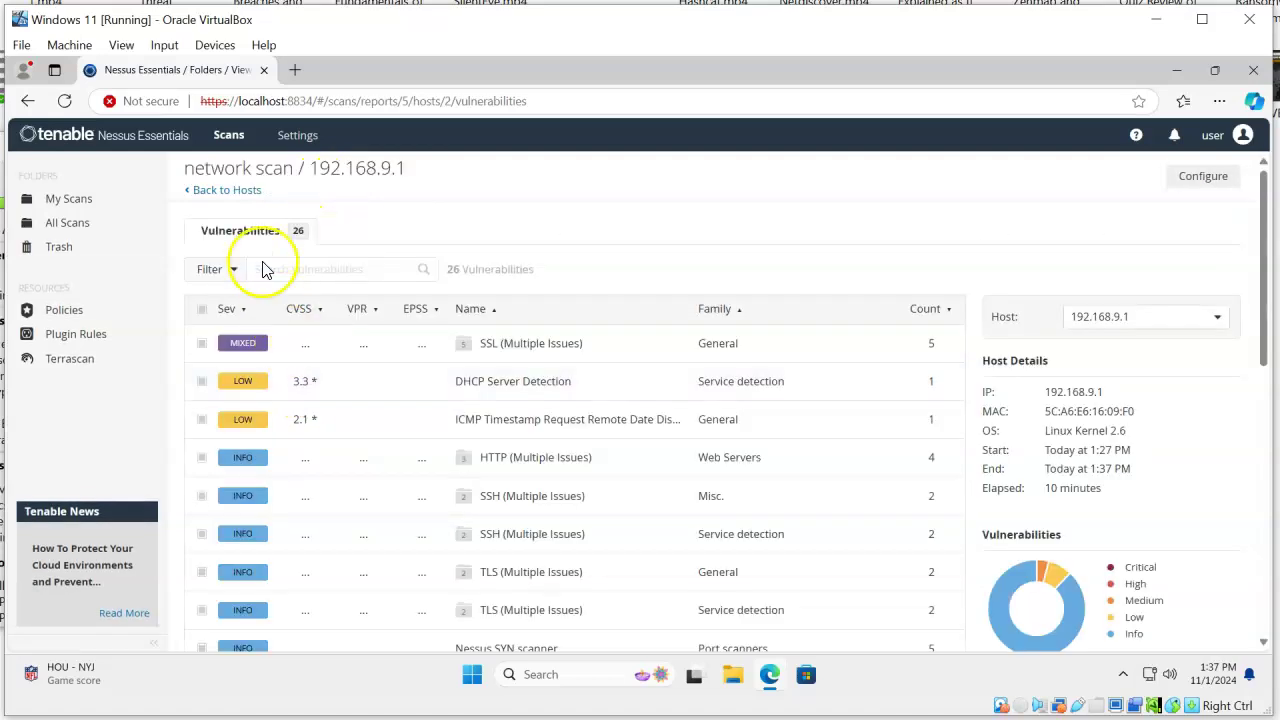
left_click(226, 190)
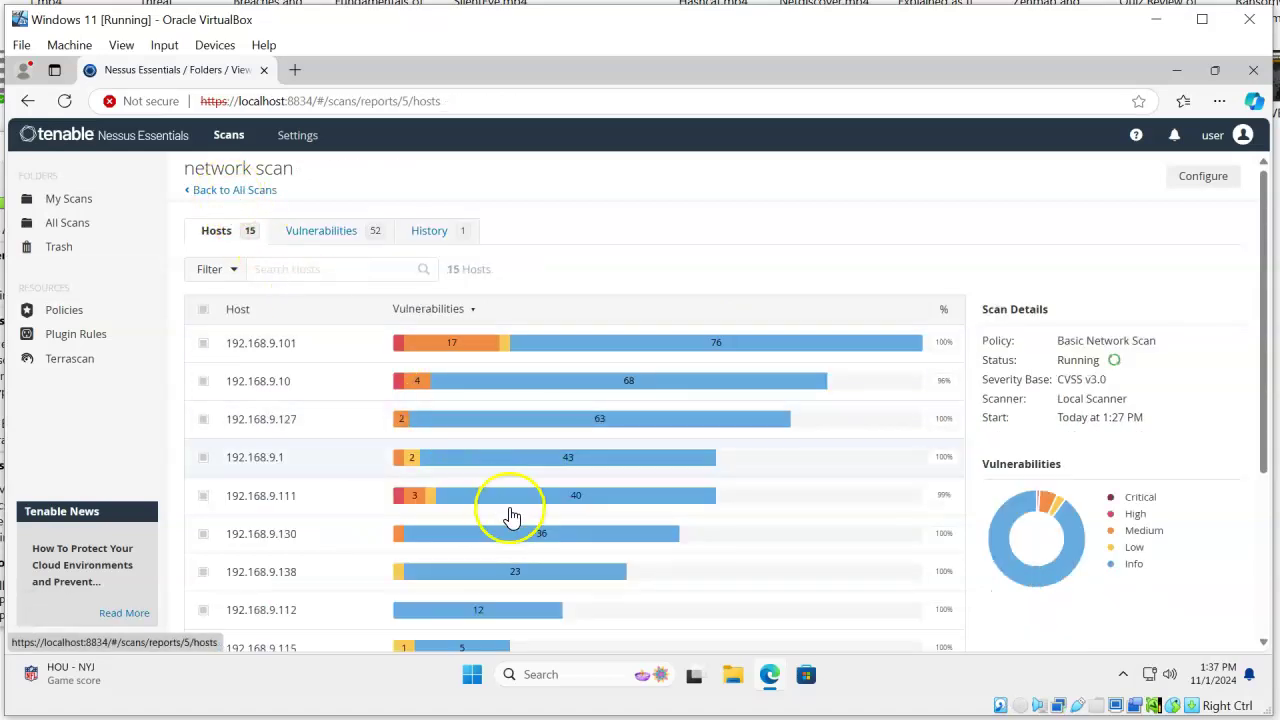
left_click(452, 500)
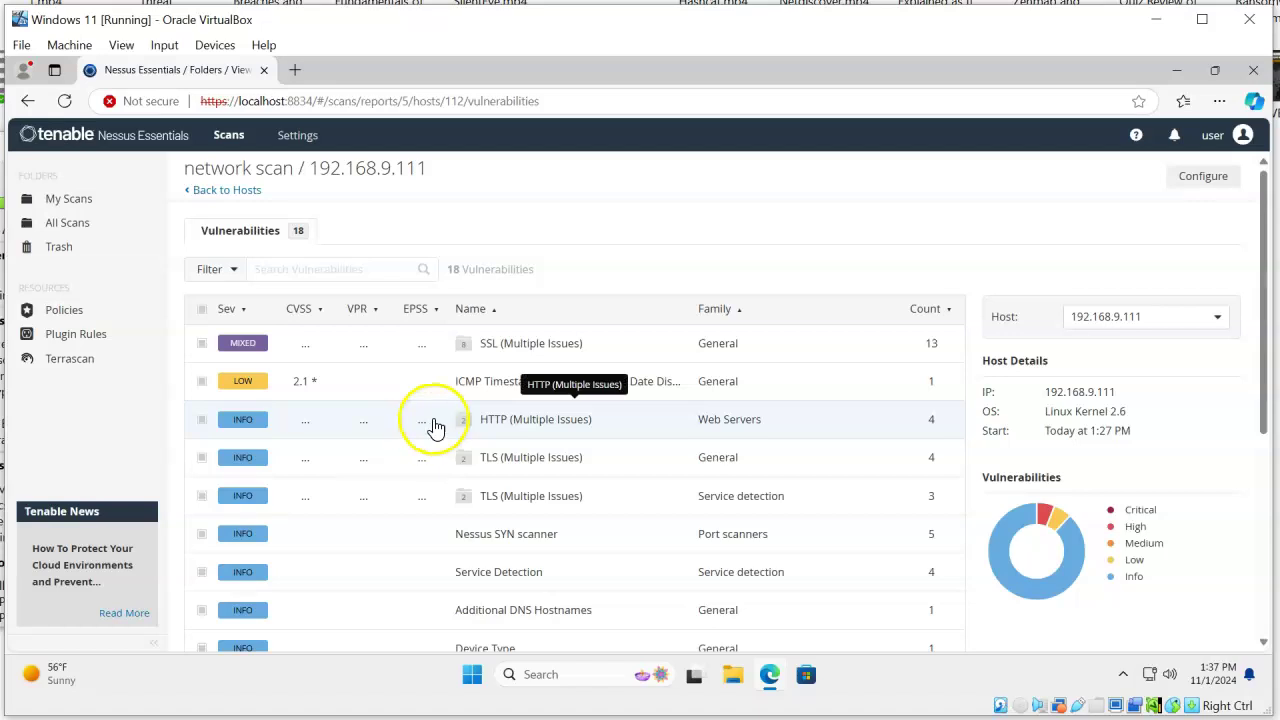
scroll(480, 362, "down", 3)
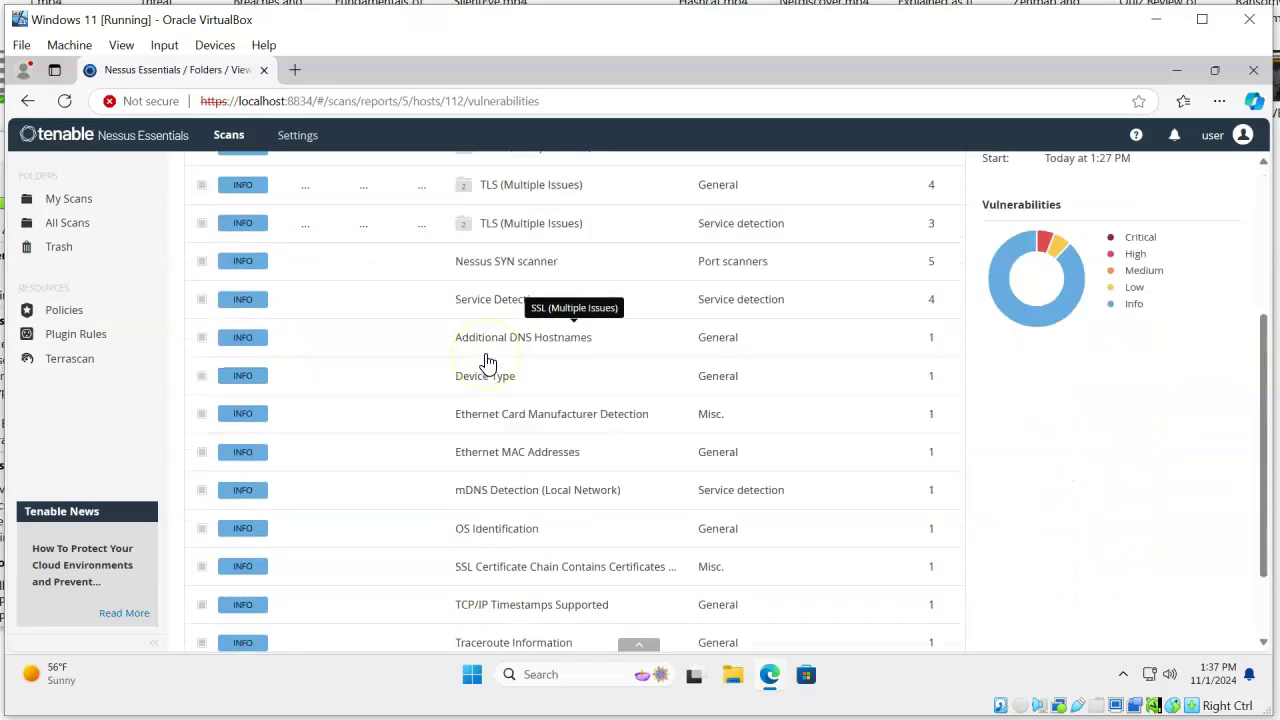
scroll(487, 363, "down", 1)
scroll(487, 363, "up", 4)
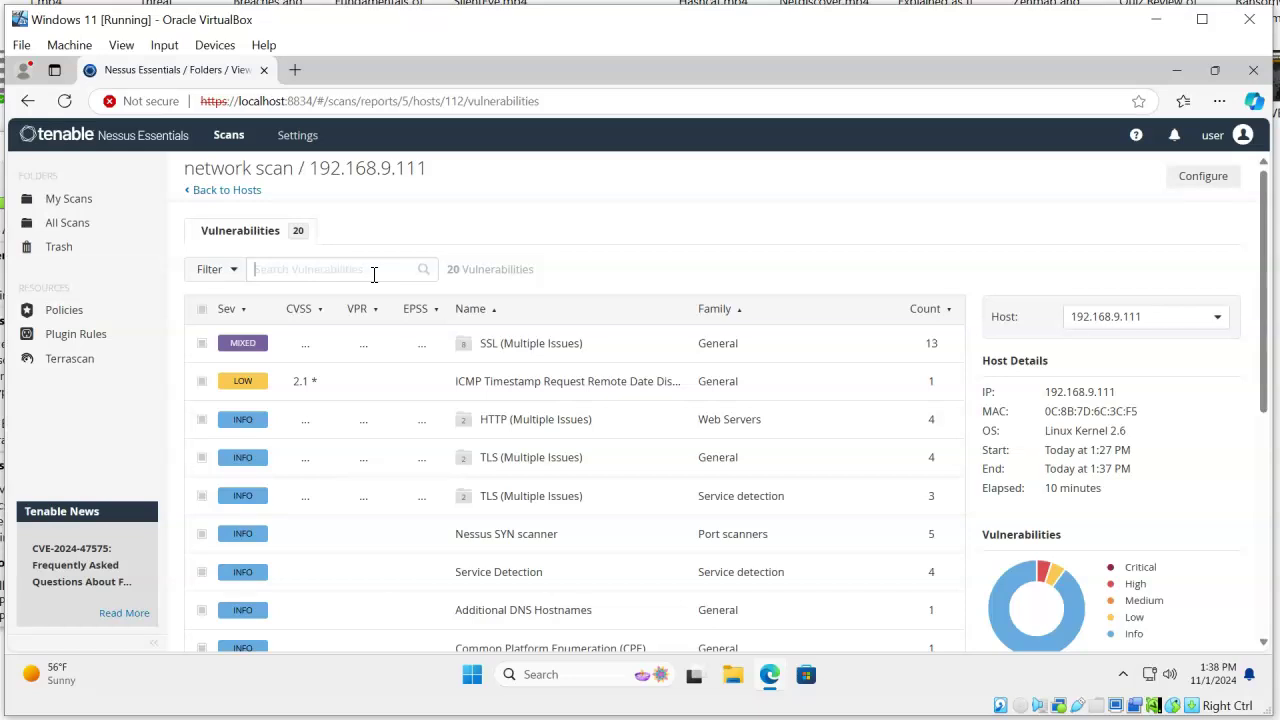
Scroll through the 15-host table, then check the History tab showing the 1:27 PM run still Running
left_click(236, 191)
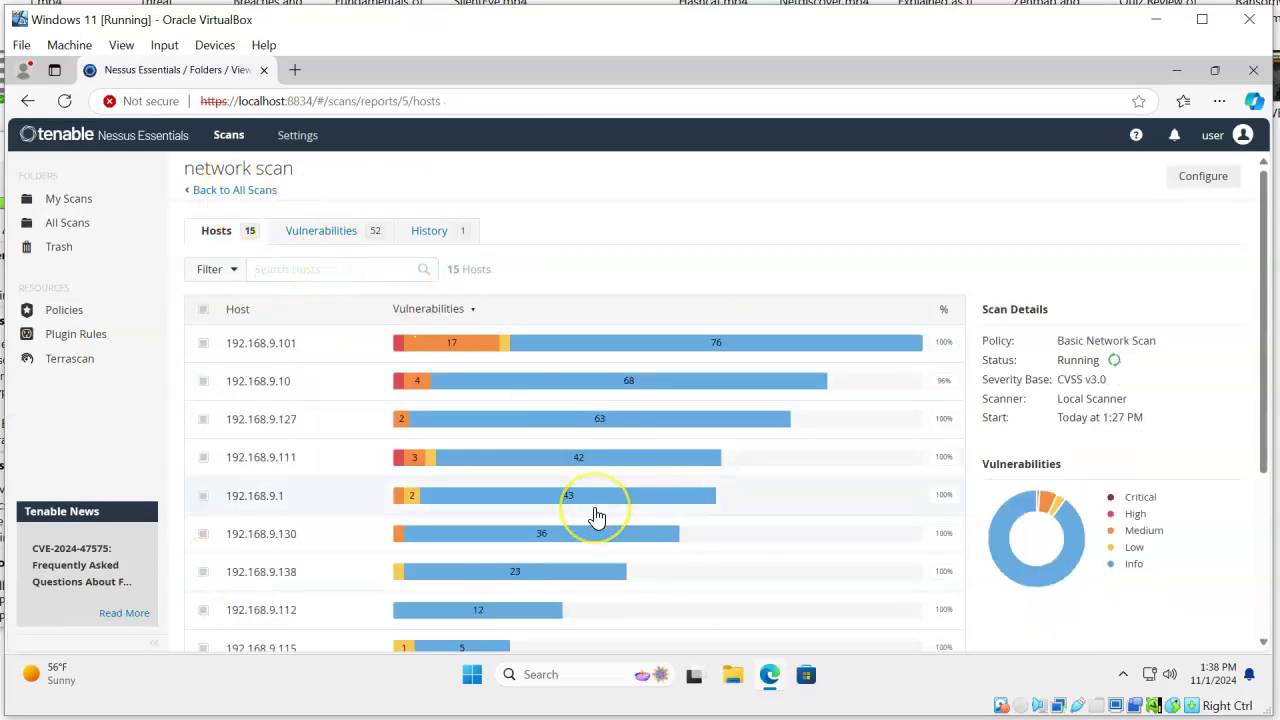
scroll(596, 516, "down", 3)
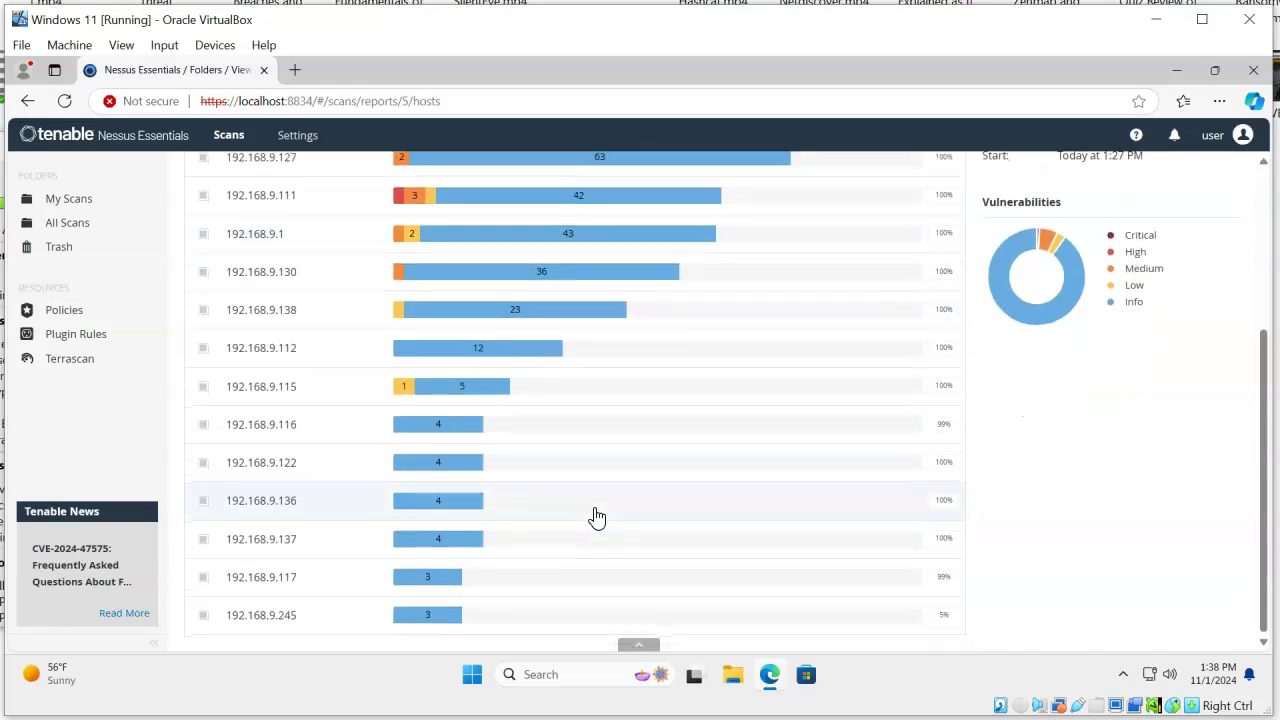
scroll(596, 516, "up", 3)
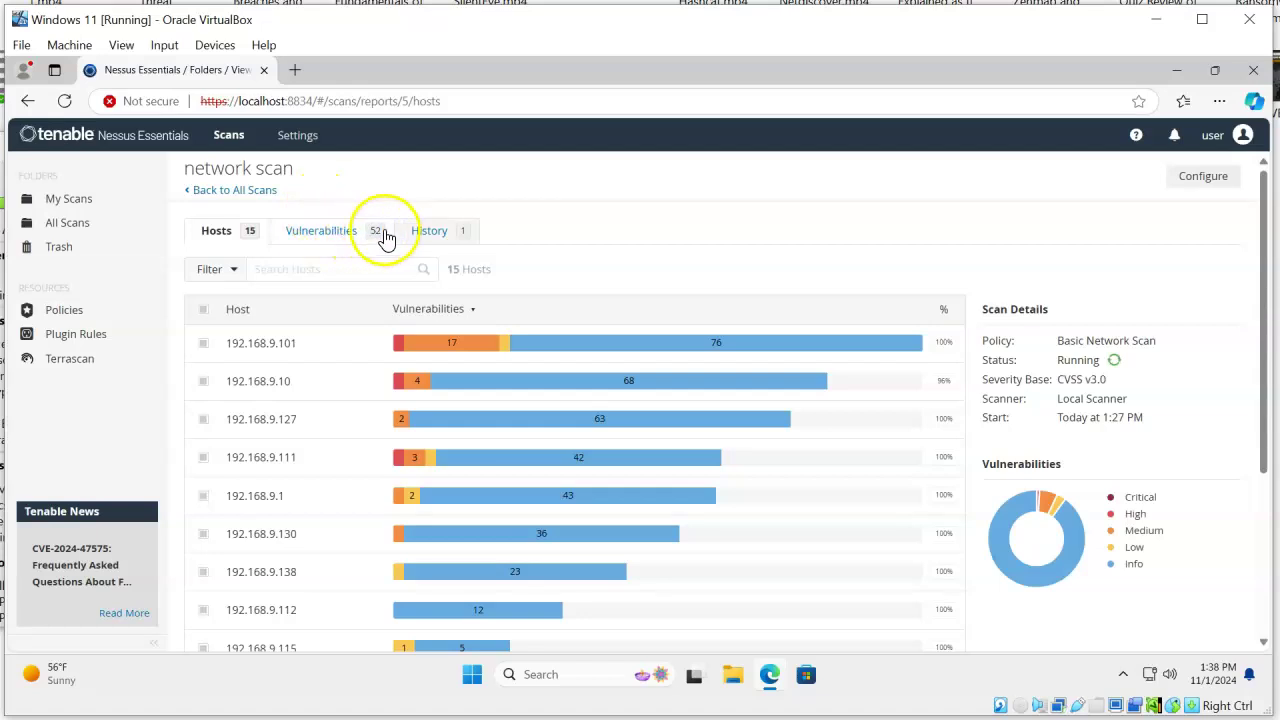
left_click(429, 233)
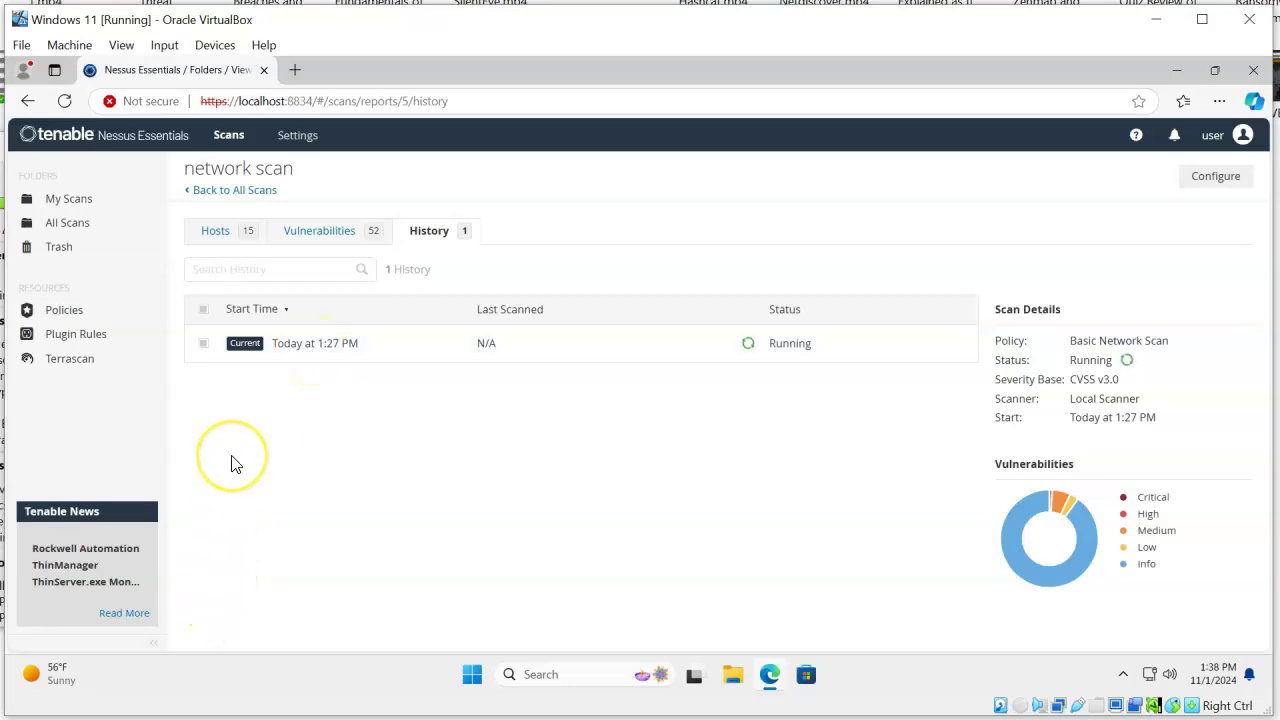
left_click(539, 489)
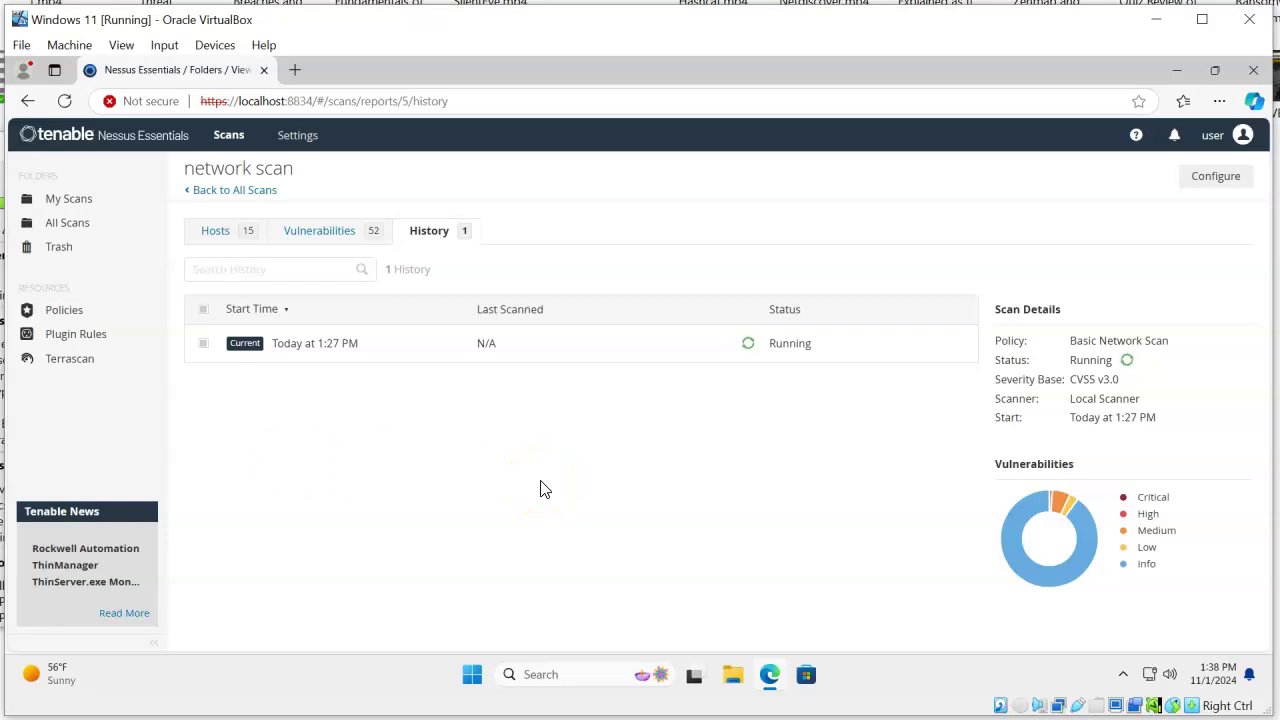